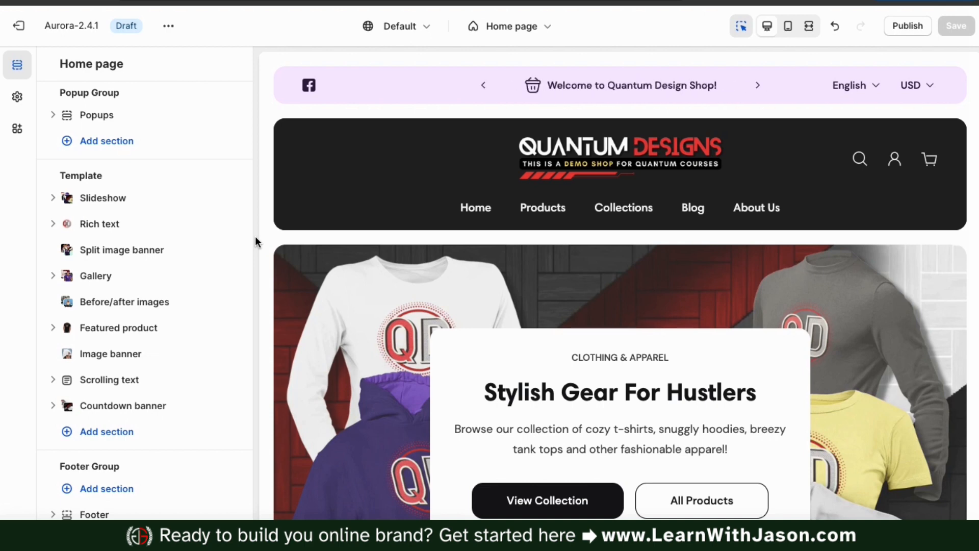
# Step: Add a Multicolumn section to the end of the home page template and open its settings
pyautogui.click(109, 441)
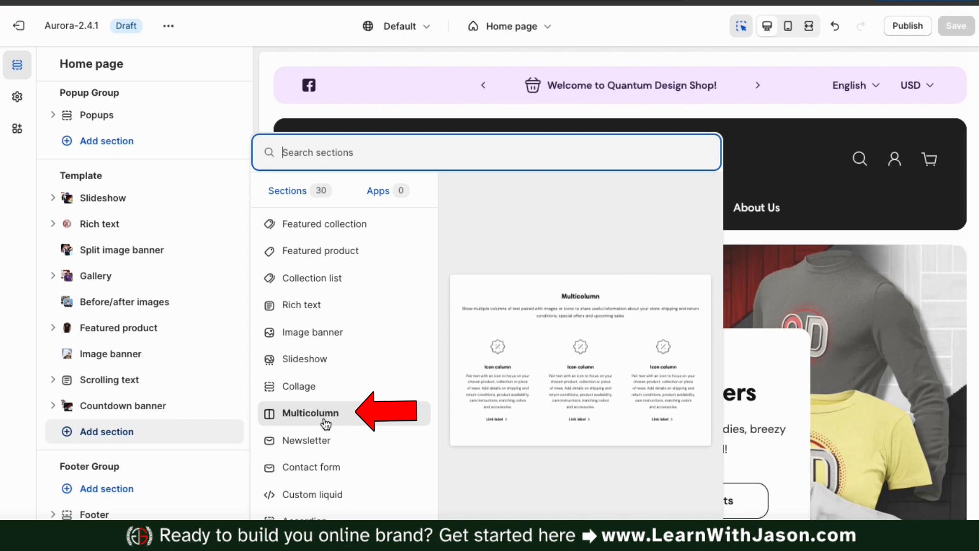
pyautogui.click(325, 421)
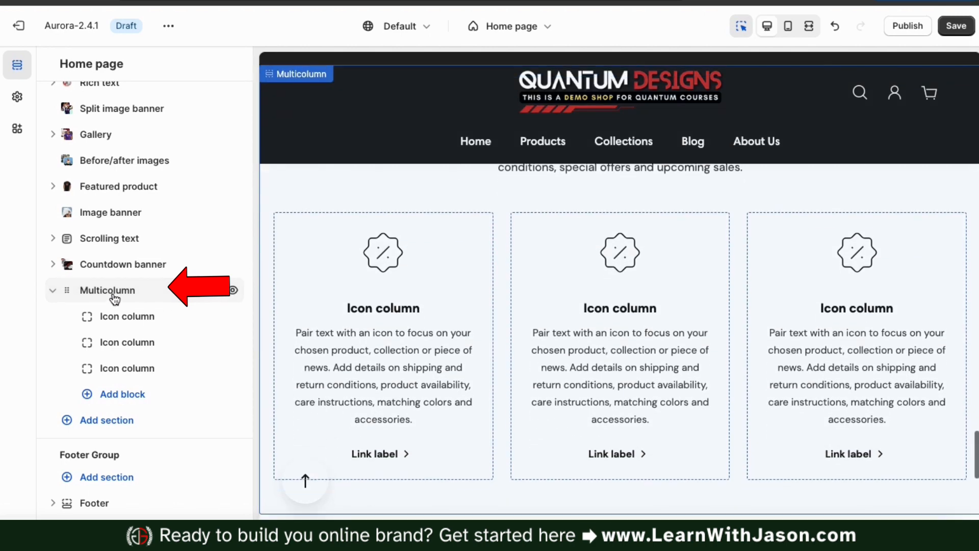
pyautogui.click(115, 293)
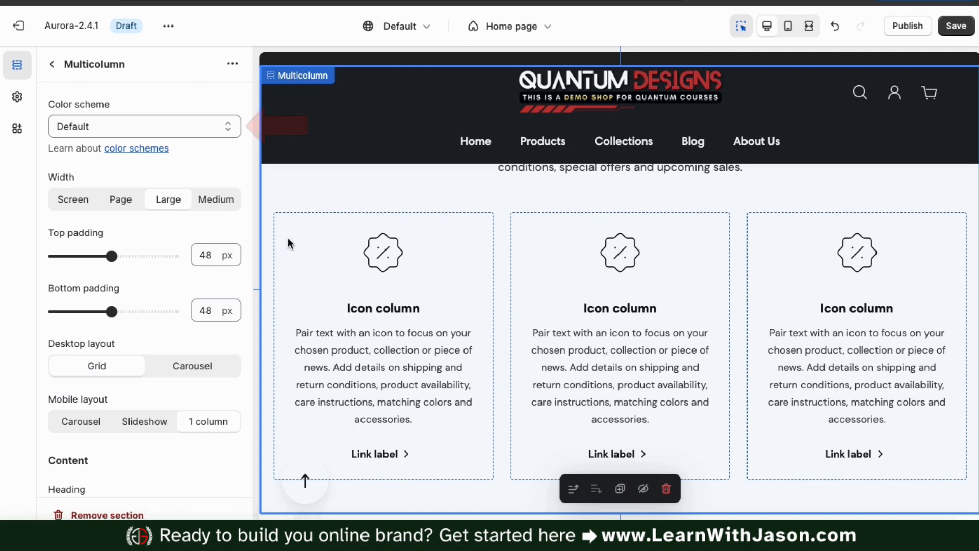
# Step: Try the Contrasting color scheme on the multicolumn section and restore the Default scheme
pyautogui.scroll(2, 288, 243)
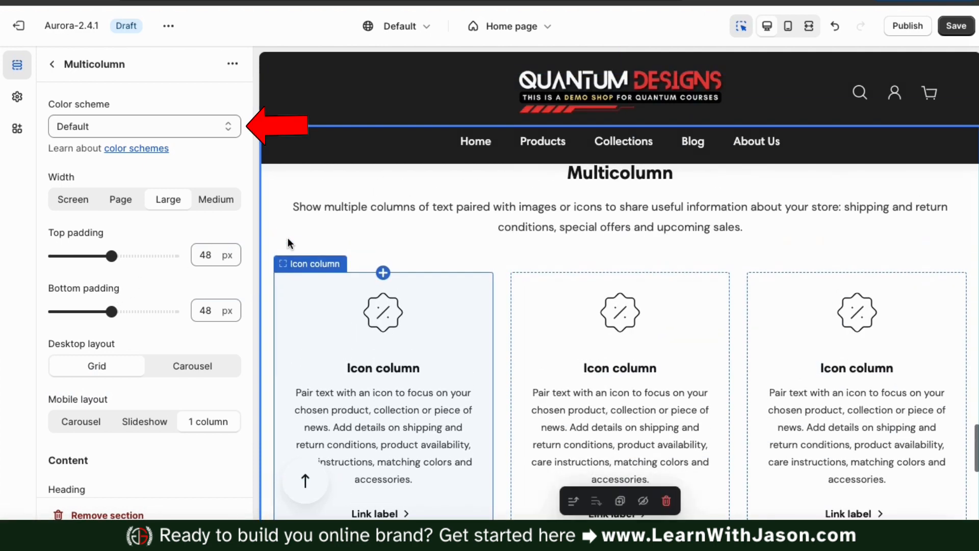
pyautogui.scroll(1, 287, 238)
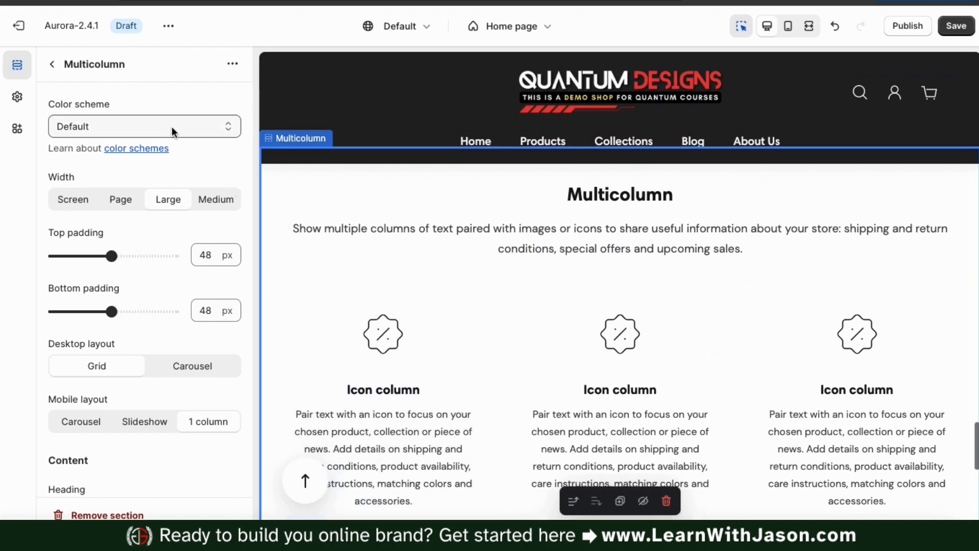
pyautogui.click(180, 121)
pyautogui.click(164, 178)
pyautogui.scroll(-5, 387, 290)
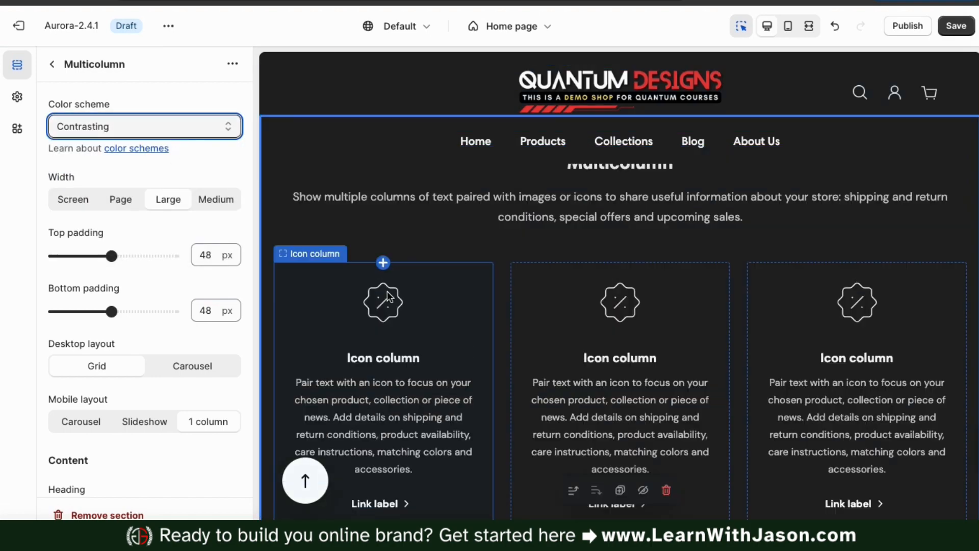
pyautogui.scroll(5, 387, 291)
pyautogui.click(179, 126)
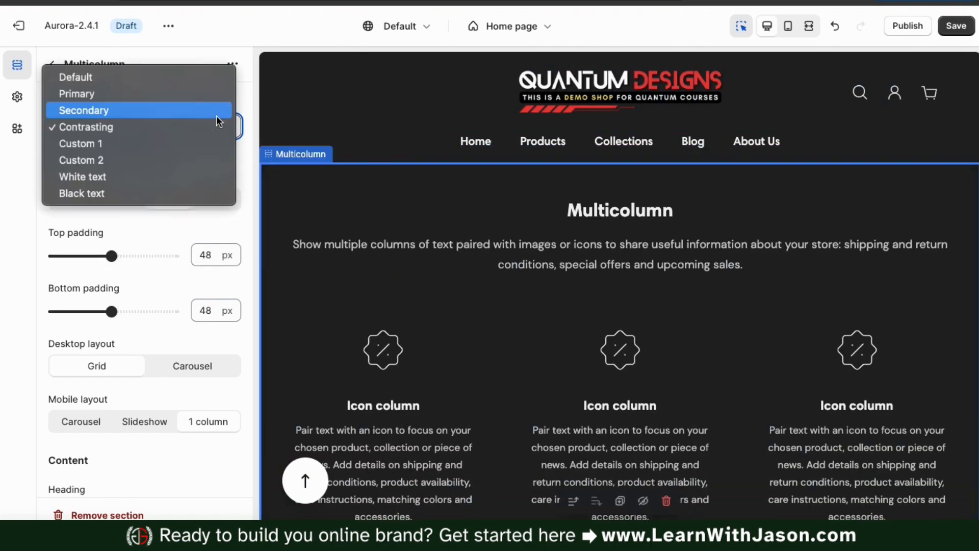
pyautogui.click(190, 78)
pyautogui.scroll(2, 288, 233)
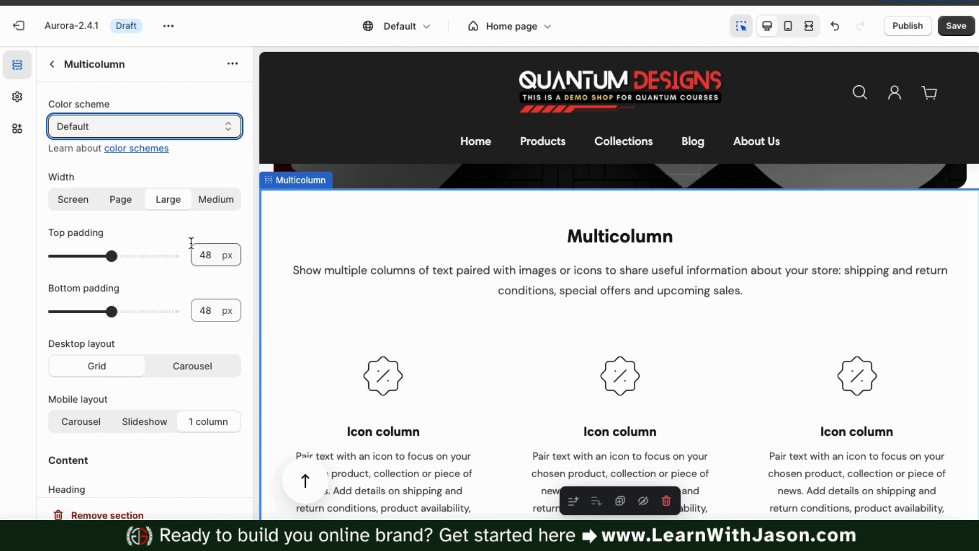
# Step: Try the Carousel desktop layout, browse its columns in both directions, and return the desktop layout to Grid
pyautogui.scroll(-2, 191, 242)
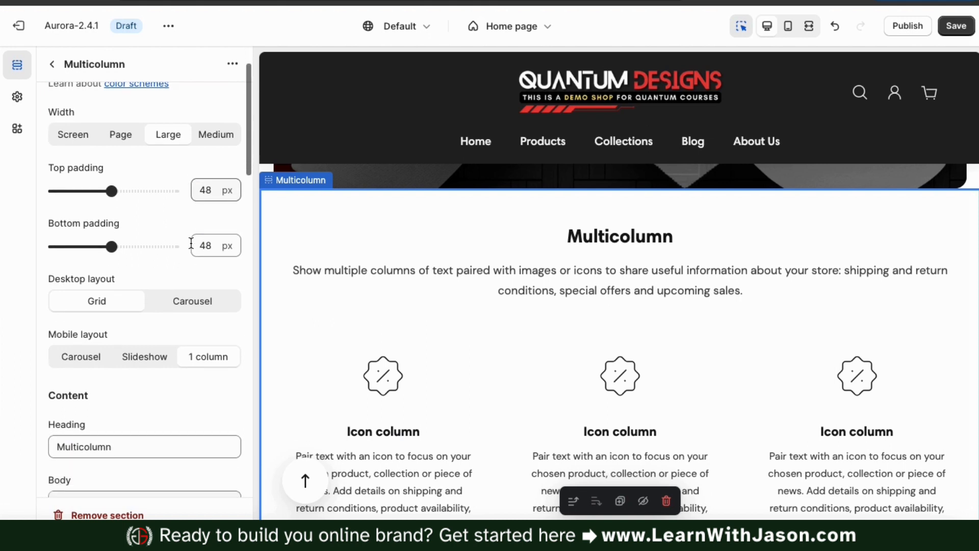
pyautogui.scroll(-2, 191, 243)
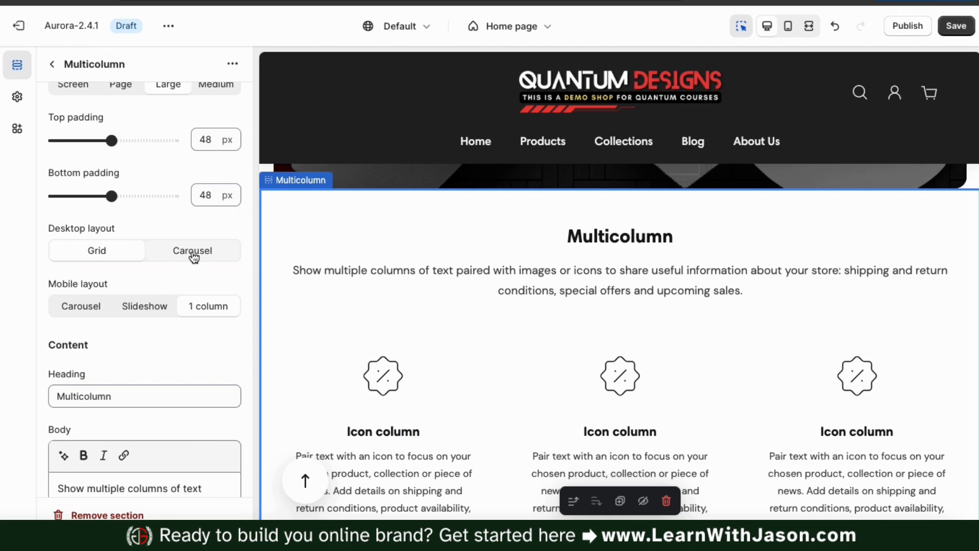
pyautogui.click(193, 255)
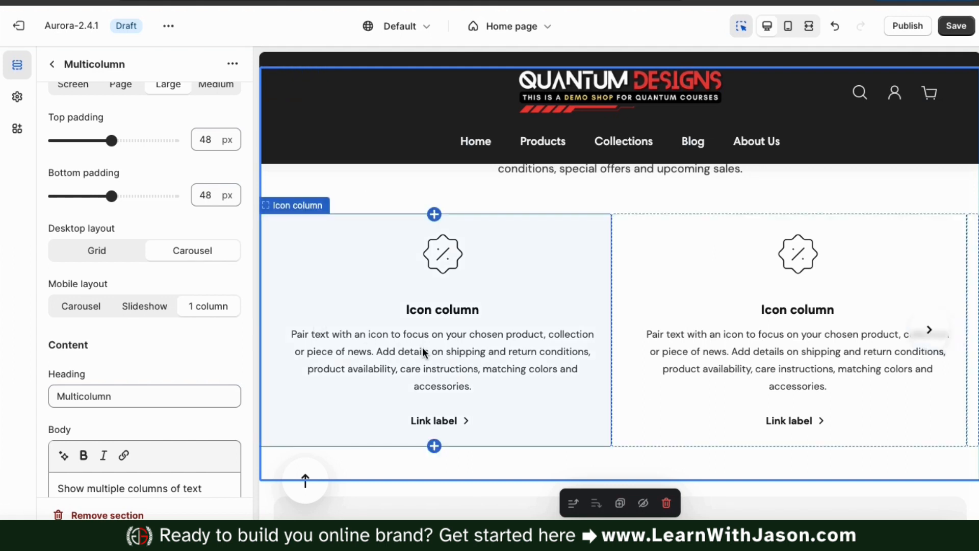
pyautogui.scroll(1, 423, 352)
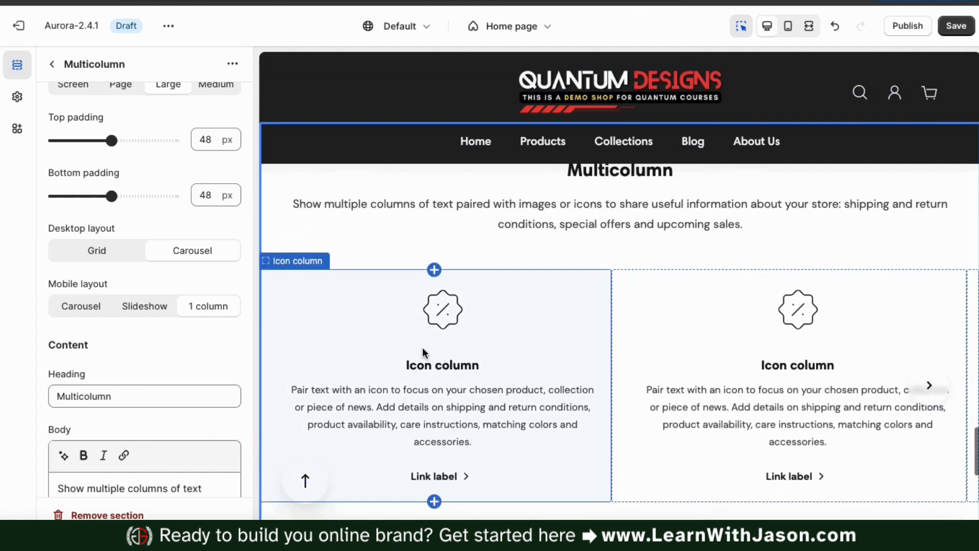
pyautogui.click(930, 386)
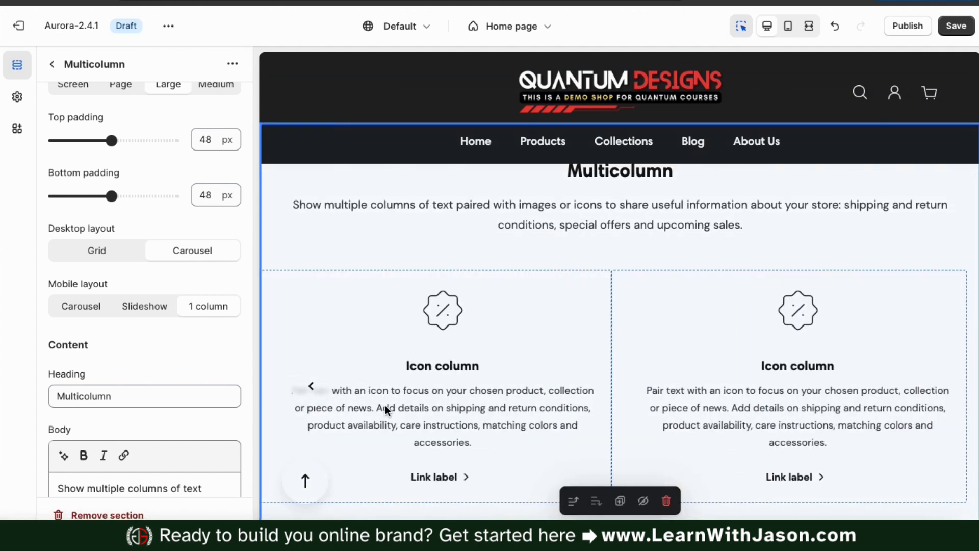
pyautogui.click(307, 385)
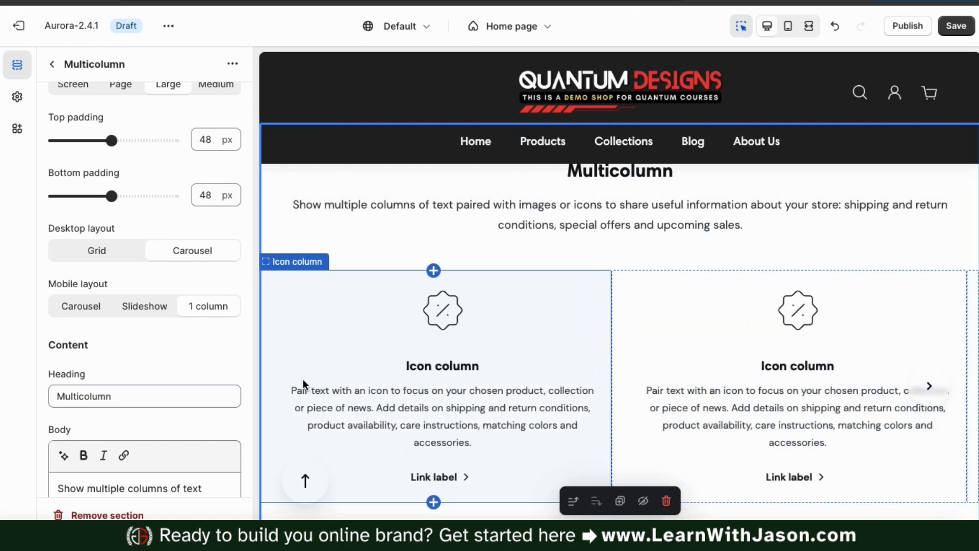
pyautogui.click(121, 255)
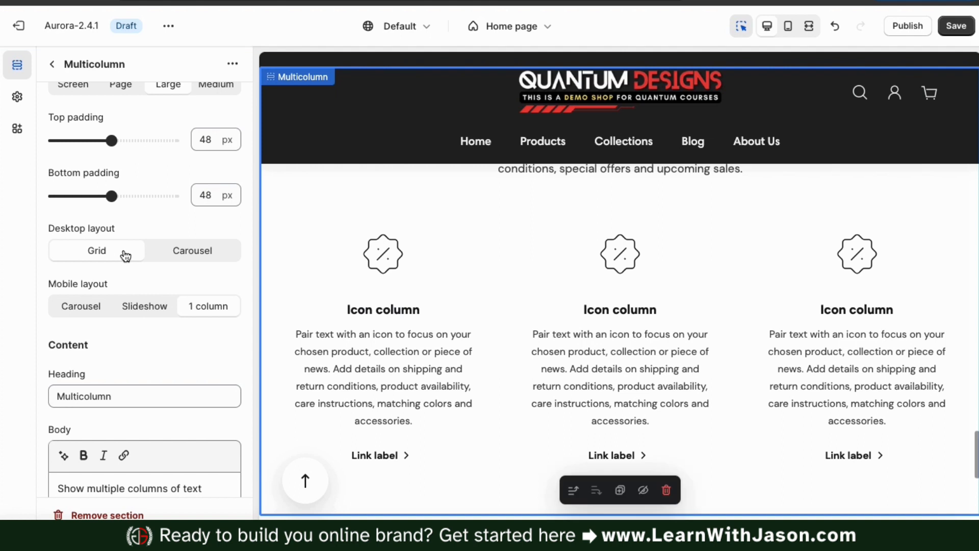
pyautogui.scroll(2, 326, 289)
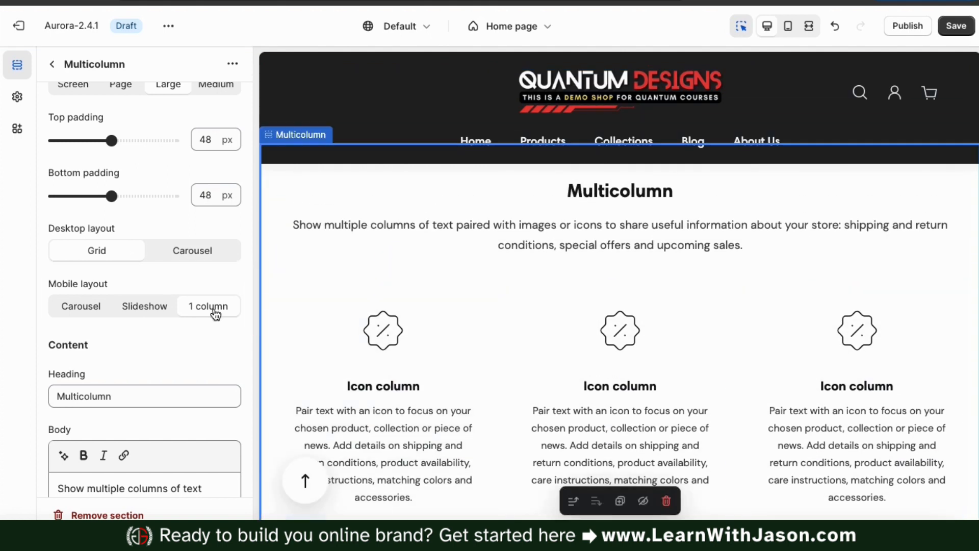
# Step: Switch to the mobile preview and examine how the multicolumn section stacks in the 1 column layout
pyautogui.click(788, 26)
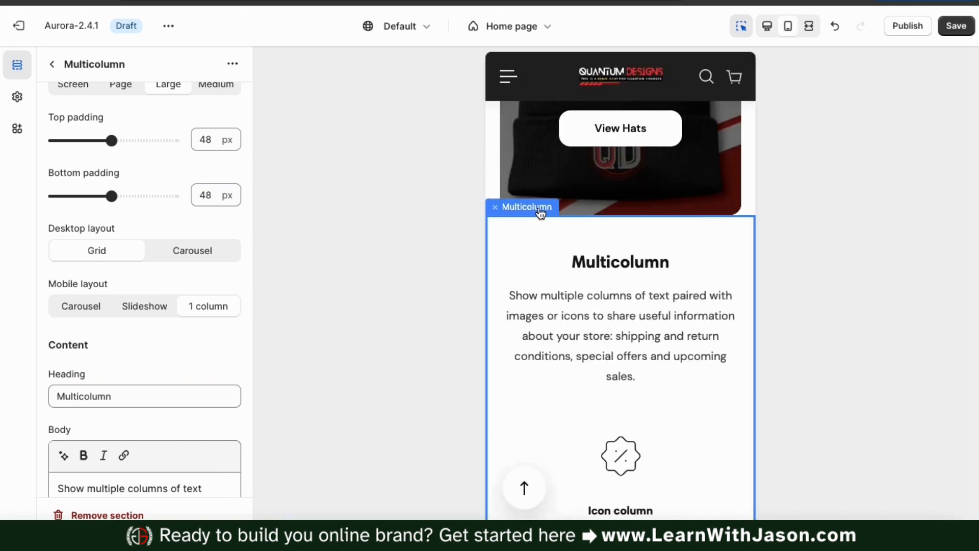
pyautogui.scroll(-10, 578, 251)
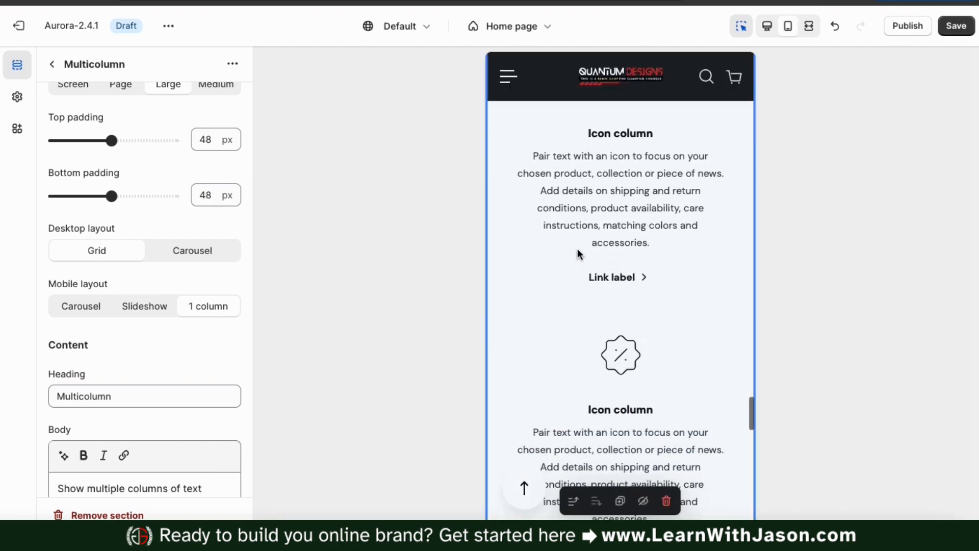
pyautogui.scroll(-5, 577, 249)
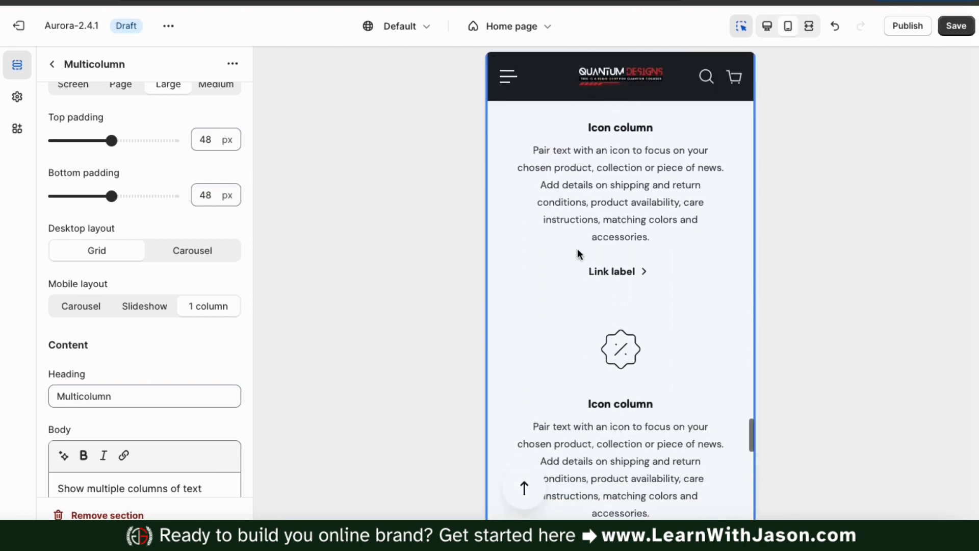
pyautogui.scroll(-3, 577, 248)
pyautogui.scroll(10, 577, 249)
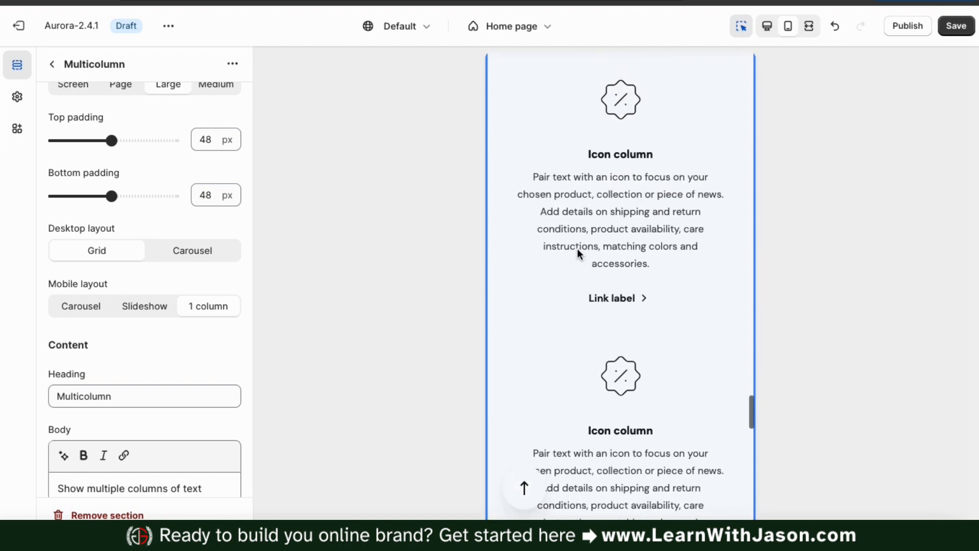
pyautogui.scroll(3, 577, 249)
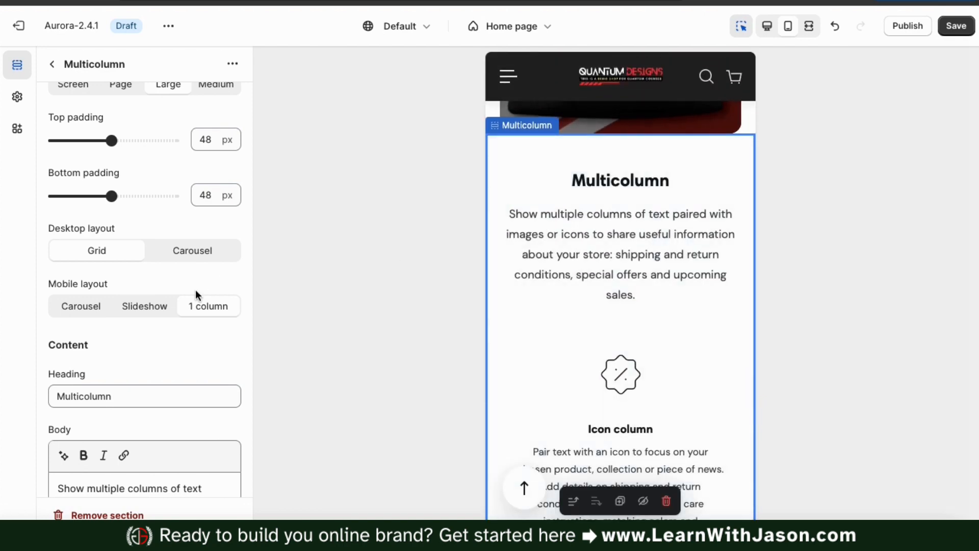
# Step: Set the mobile layout to Slideshow and step through its slides in the preview
pyautogui.click(145, 313)
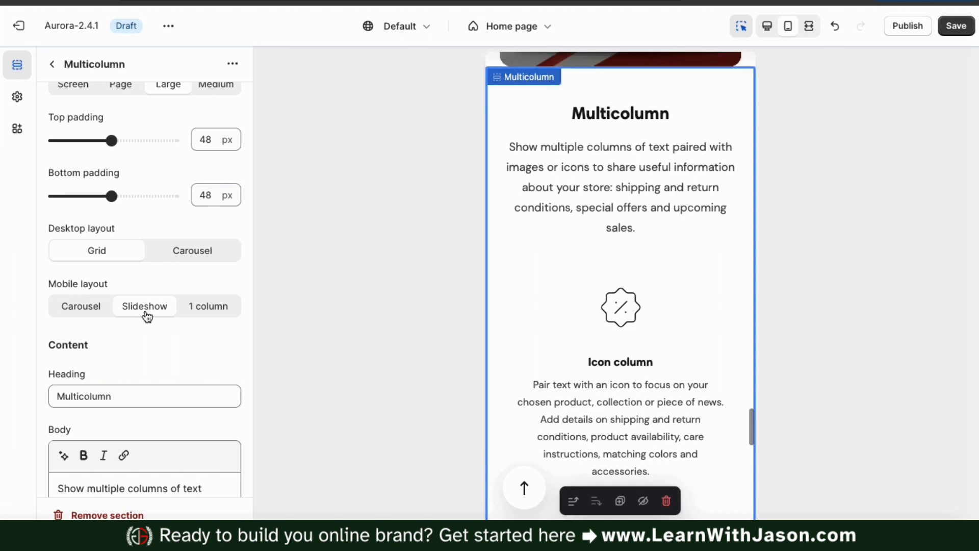
pyautogui.scroll(-2, 629, 278)
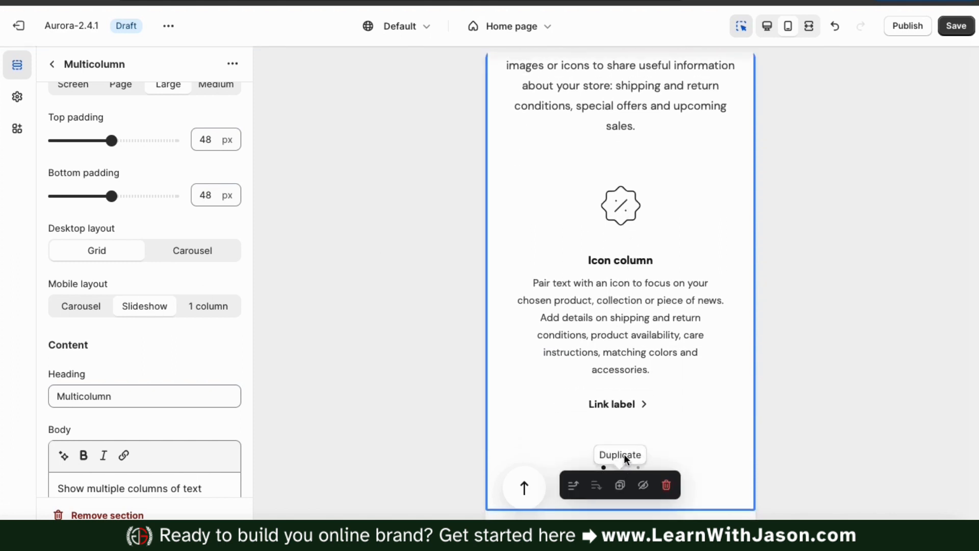
pyautogui.scroll(-1, 636, 395)
pyautogui.click(621, 424)
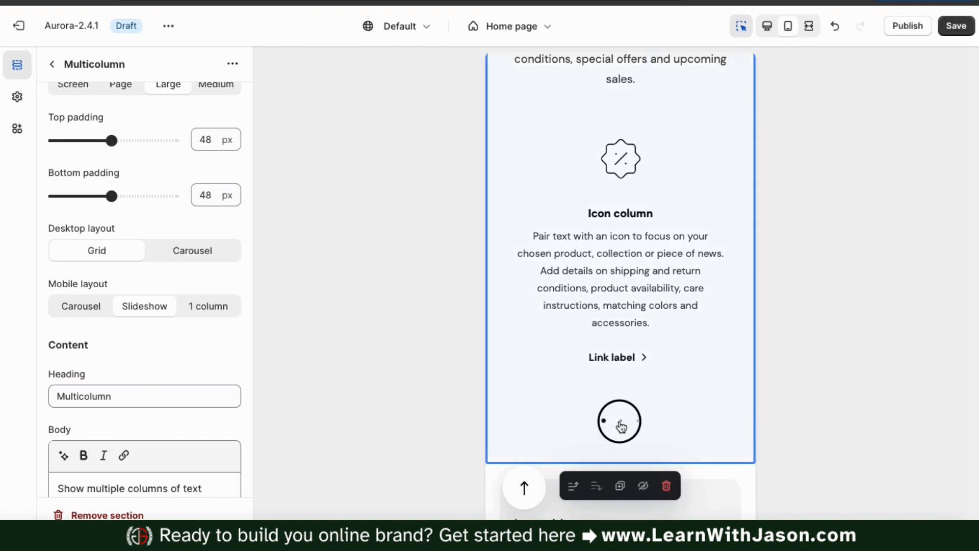
pyautogui.click(640, 425)
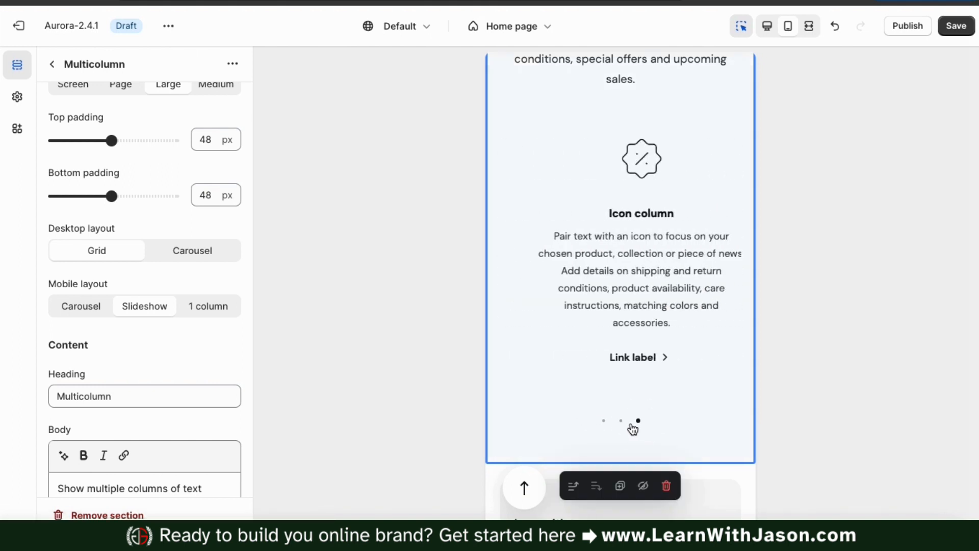
pyautogui.click(604, 422)
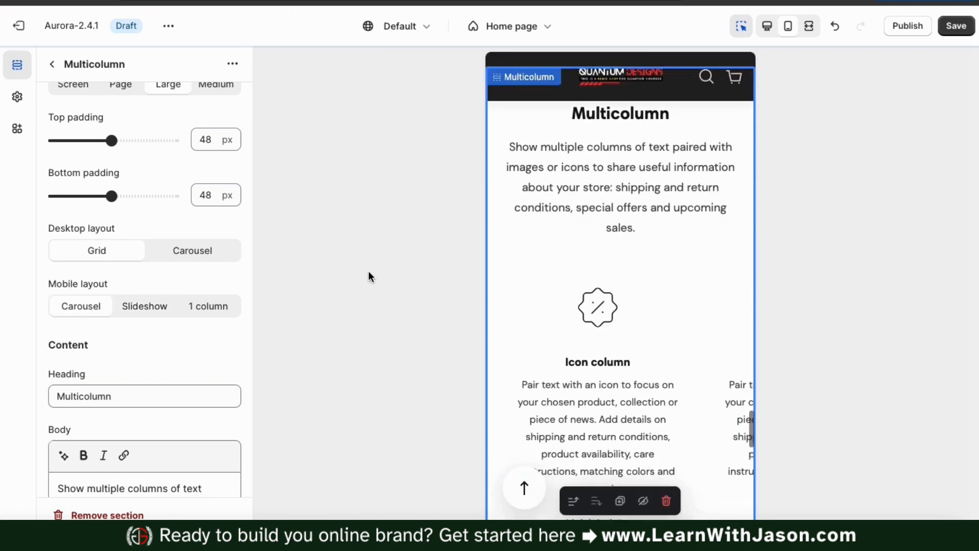
# Step: Check the Carousel mobile layout in the preview and return the mobile layout to Slideshow
pyautogui.scroll(-1, 634, 323)
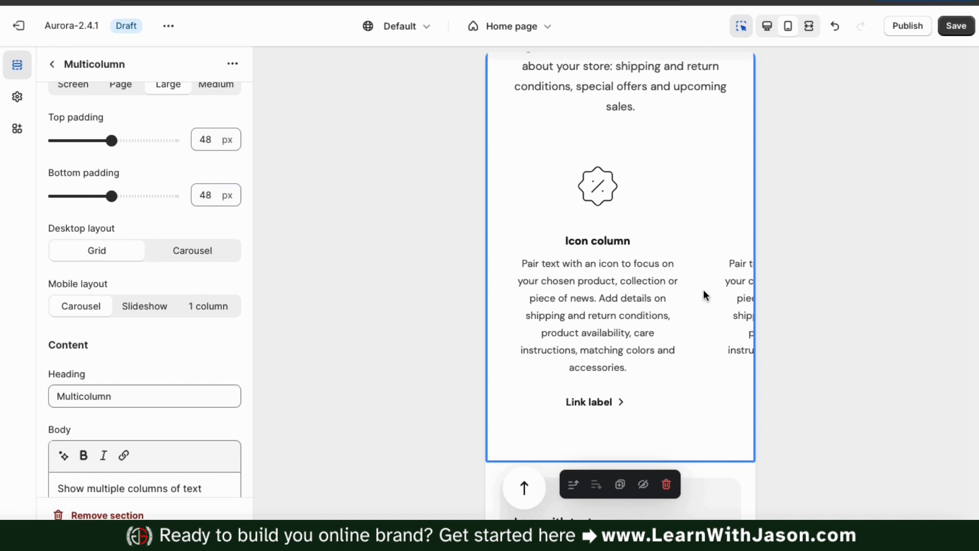
pyautogui.scroll(2, 703, 295)
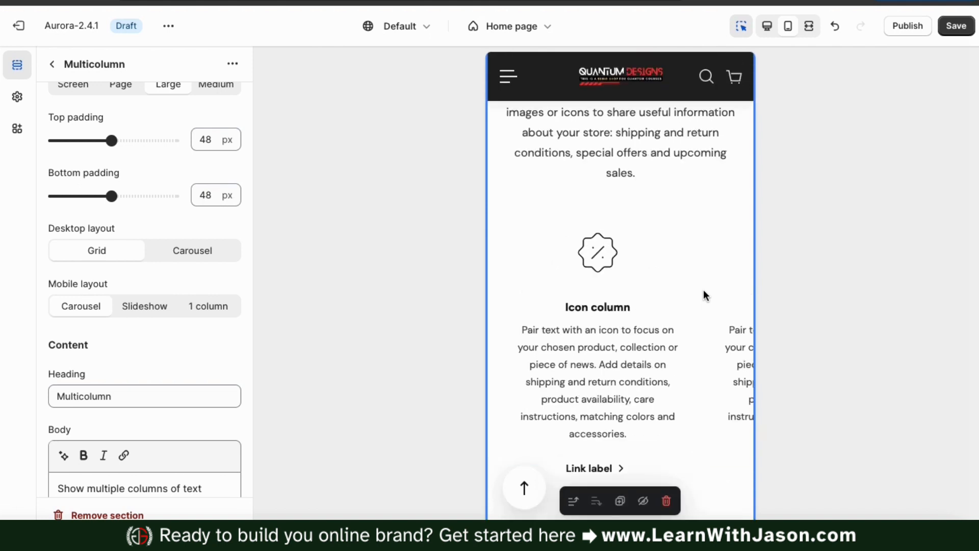
pyautogui.click(144, 307)
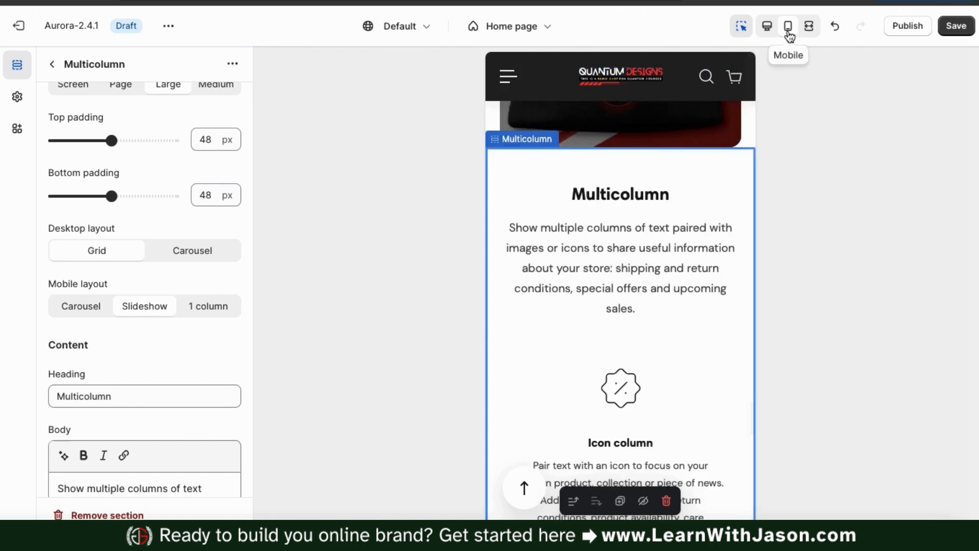
# Step: Switch back to the desktop preview and set the multicolumn section's heading to "Products For Entrepreneurs"
pyautogui.click(766, 26)
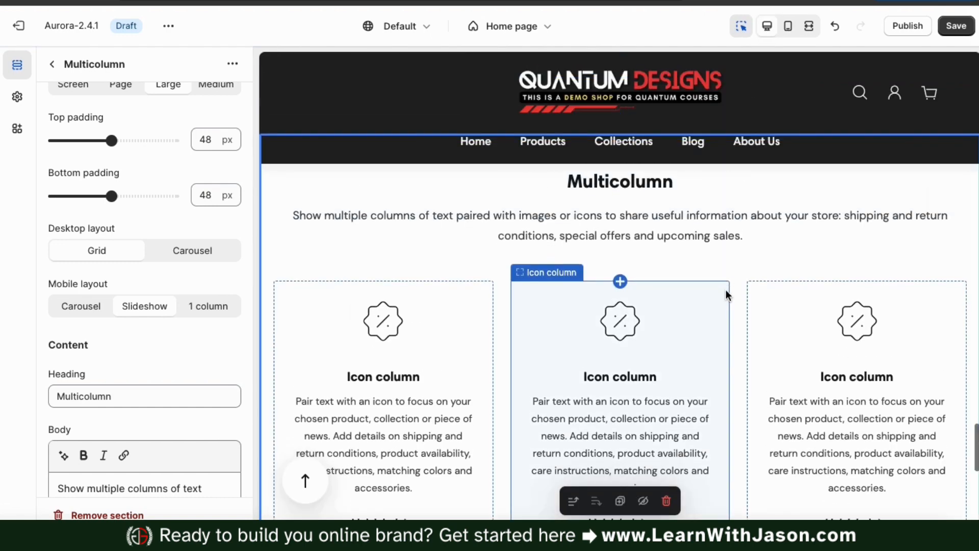
pyautogui.scroll(-5, 181, 365)
pyautogui.scroll(-1, 183, 362)
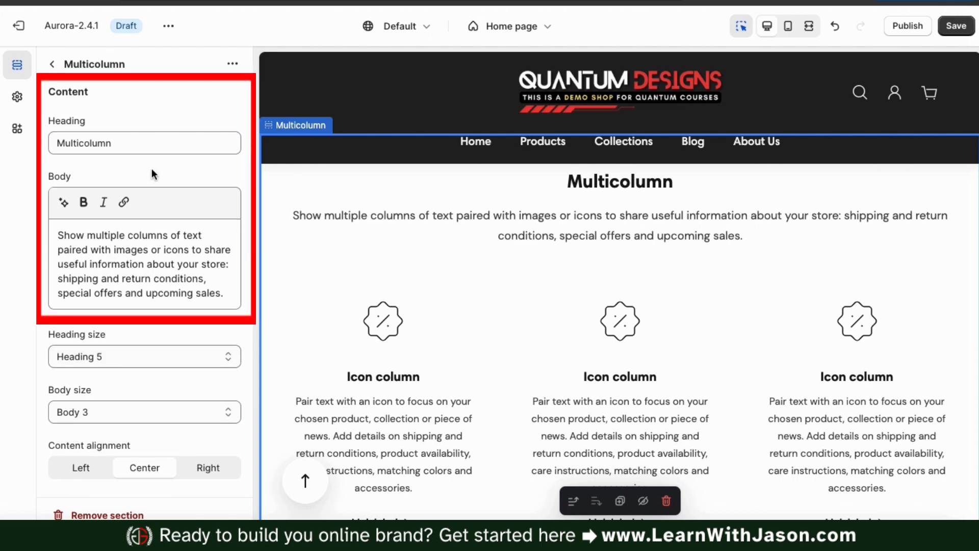
pyautogui.doubleClick(138, 145)
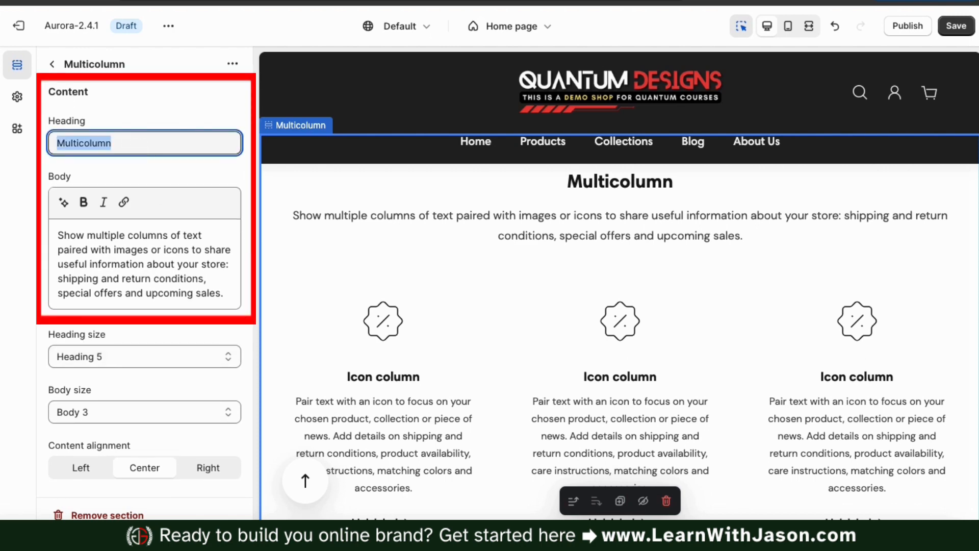
pyautogui.write('Products For Ent')
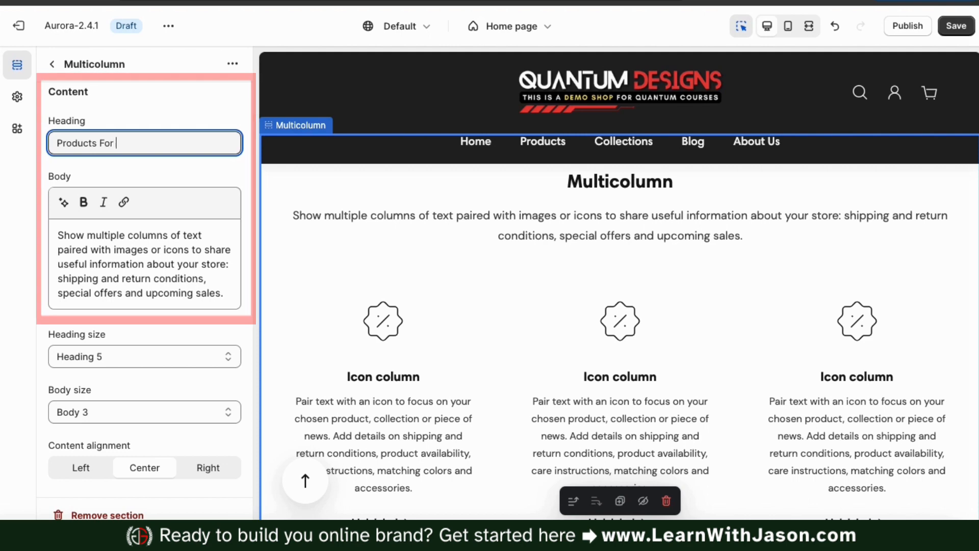
pyautogui.write('rpreneurs')
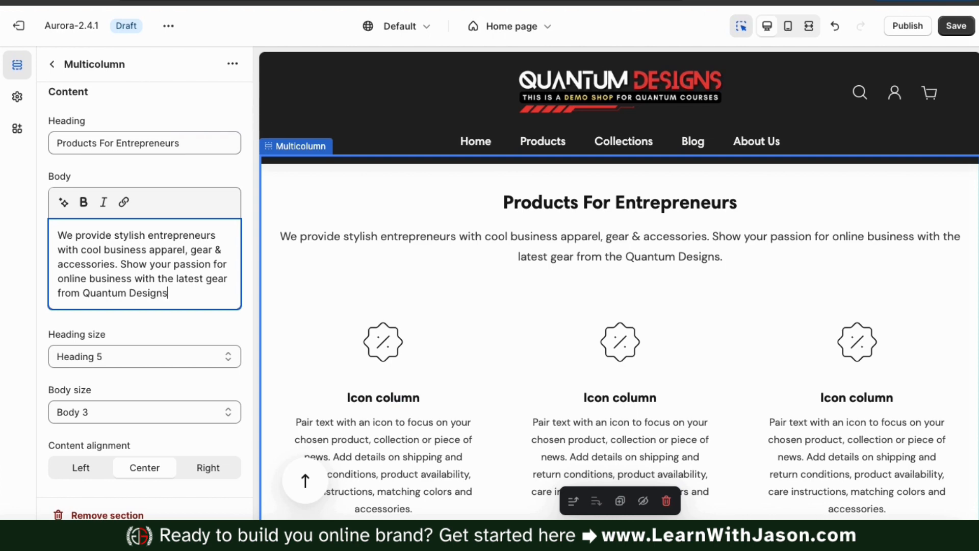
# Step: Set the body to "We provide stylish entrepreneurs with cool business apparel, gear & accessories. Show your passion for online business with the latest gear from Quantum Designs!"
pyautogui.write('!')
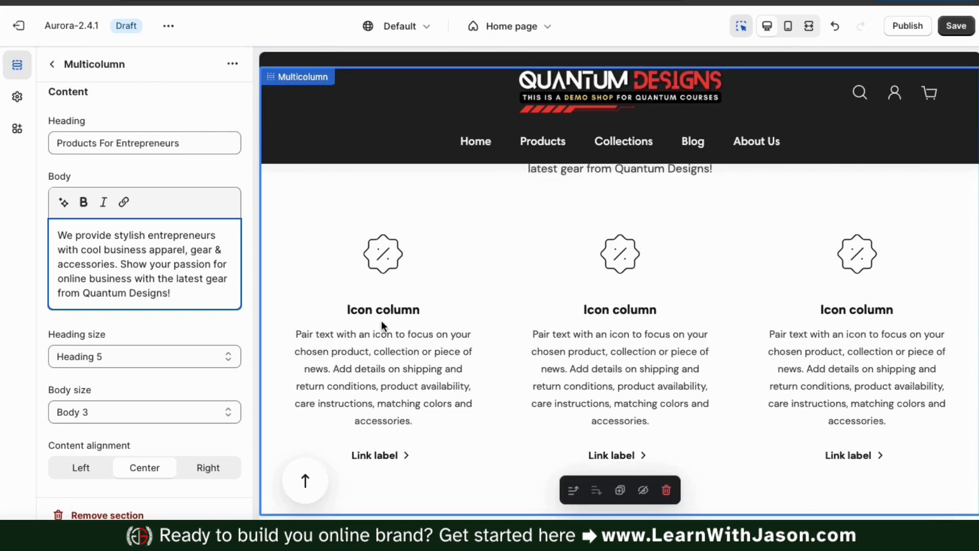
# Step: Set the multicolumn section's main heading size to Heading 4
pyautogui.scroll(2, 457, 327)
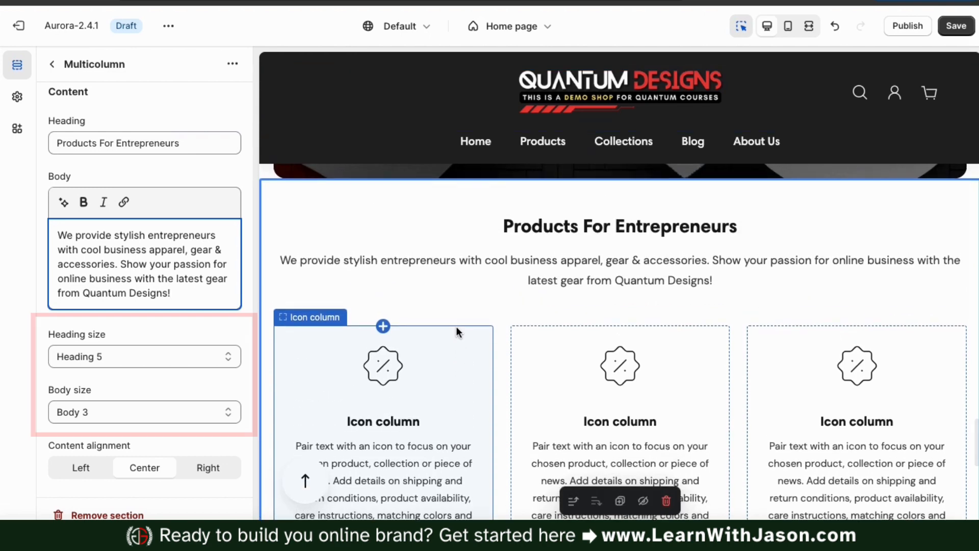
pyautogui.scroll(-1, 456, 326)
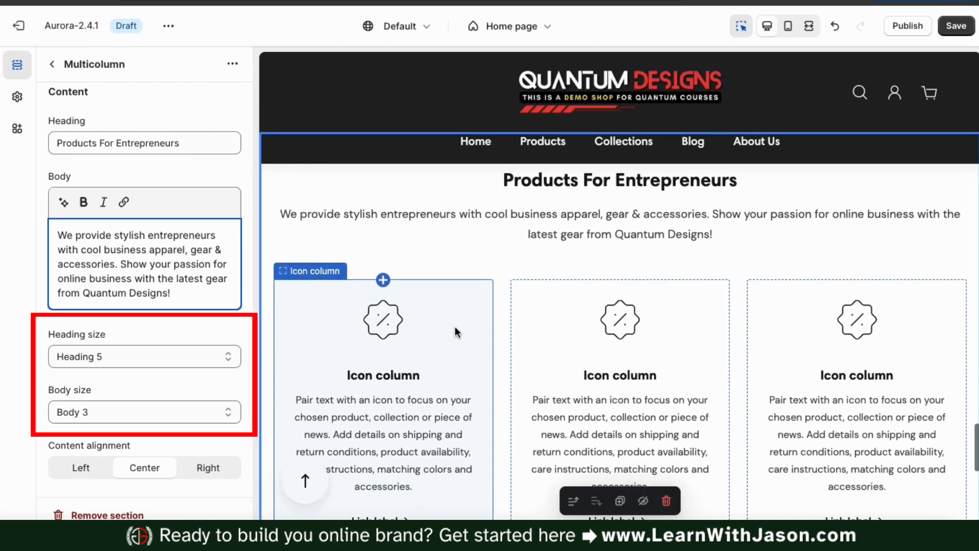
pyautogui.scroll(-1, 238, 324)
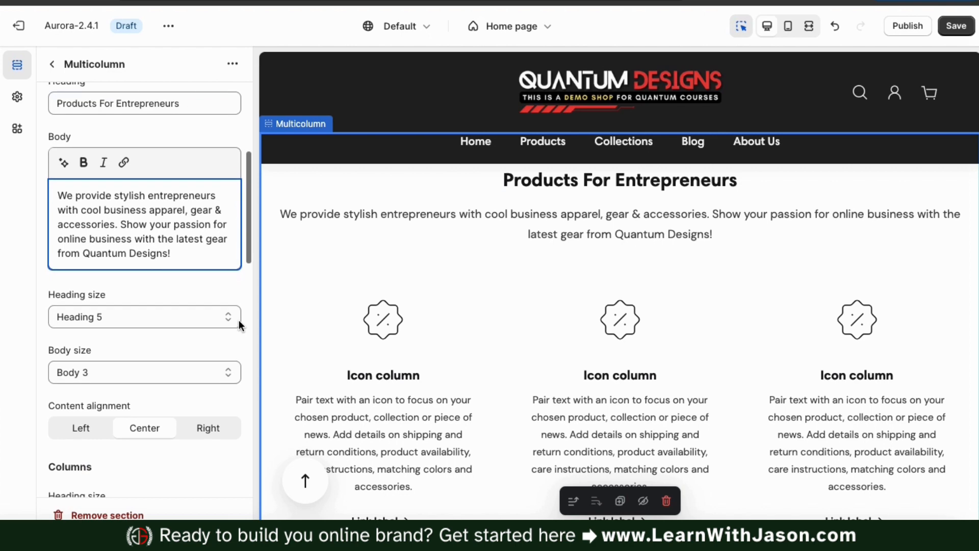
pyautogui.scroll(-1, 240, 325)
pyautogui.click(227, 270)
pyautogui.click(215, 252)
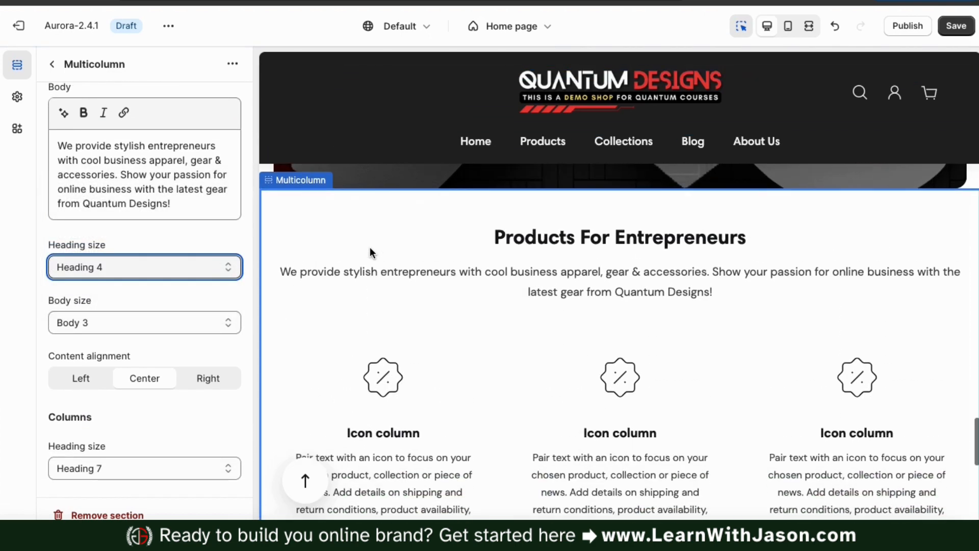
# Step: Try Body 4 as the section's body size under Content, and settle on Body 2
pyautogui.click(173, 322)
pyautogui.click(163, 338)
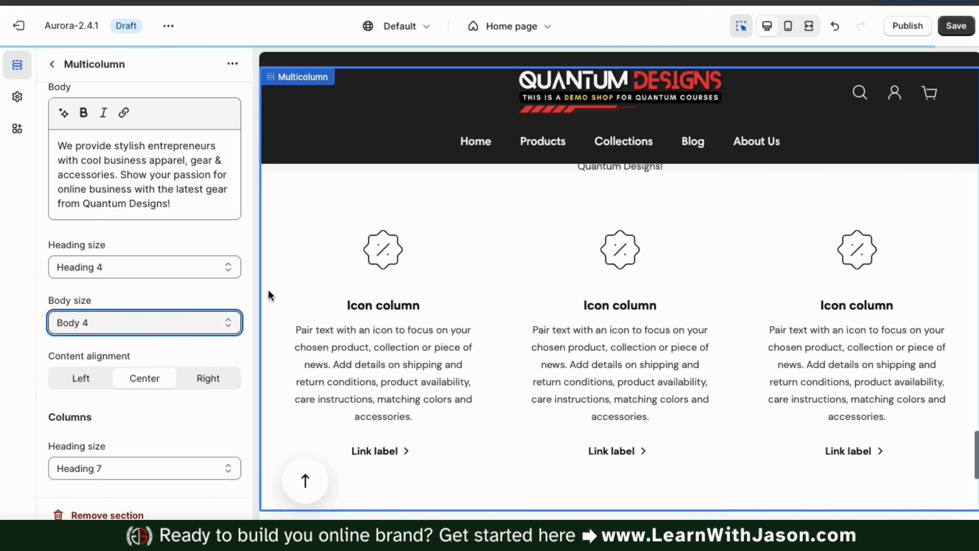
pyautogui.click(198, 290)
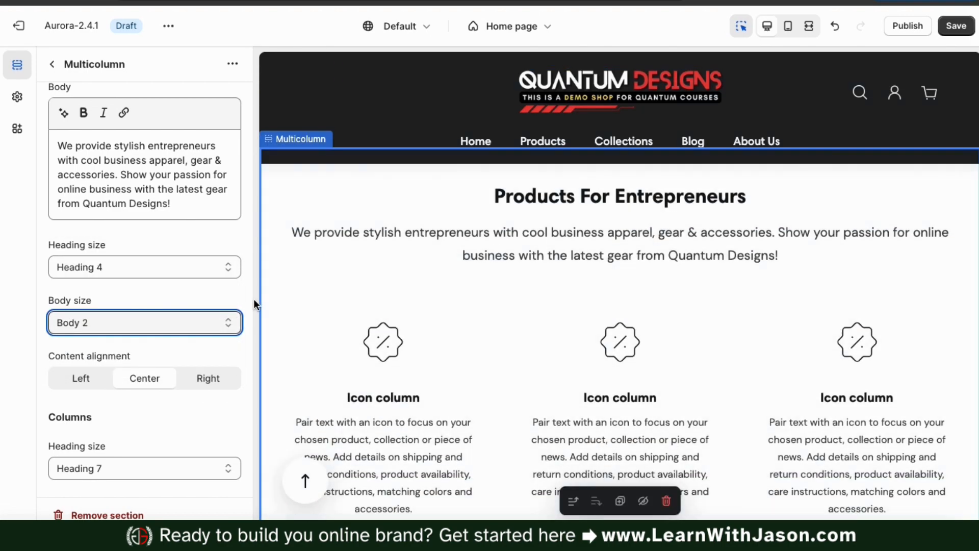
# Step: Try Left content alignment for the section's heading and body text, and return it to Center
pyautogui.scroll(-3, 219, 302)
pyautogui.click(101, 237)
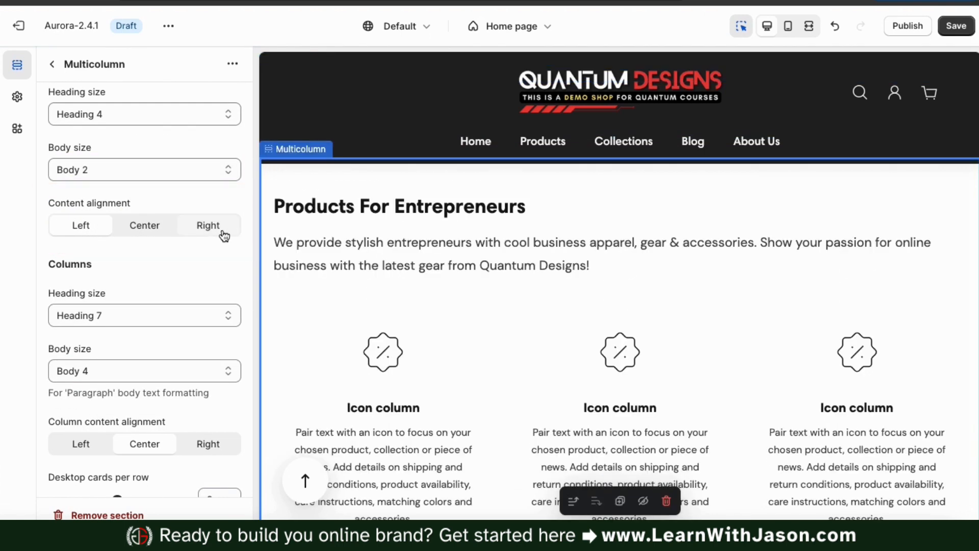
pyautogui.click(163, 230)
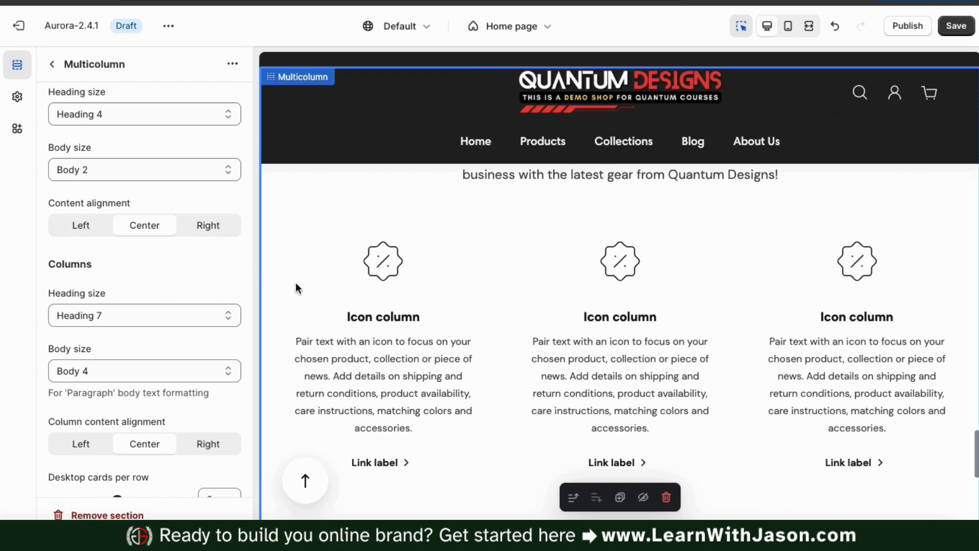
# Step: Preview the columns with Left column content alignment and return them to Center
pyautogui.scroll(-3, 149, 306)
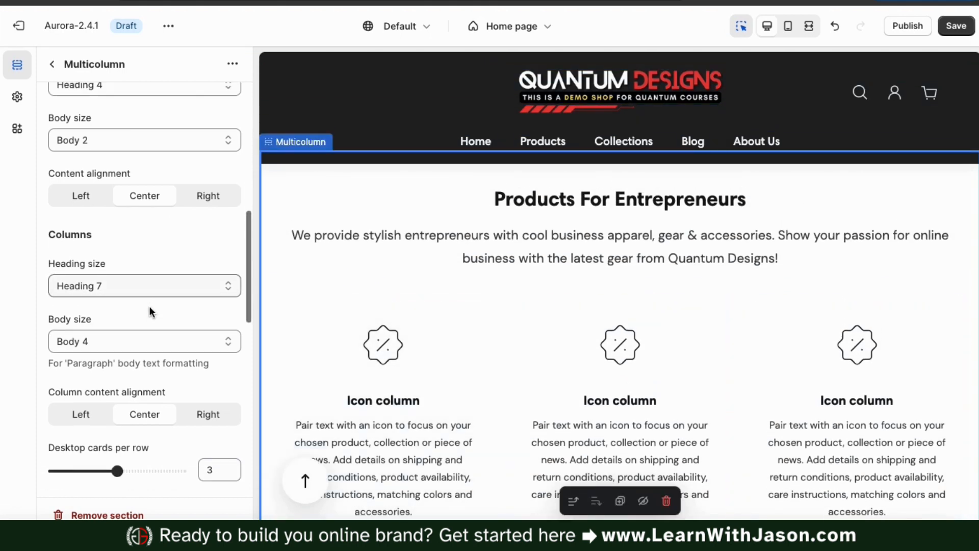
pyautogui.scroll(-2, 149, 306)
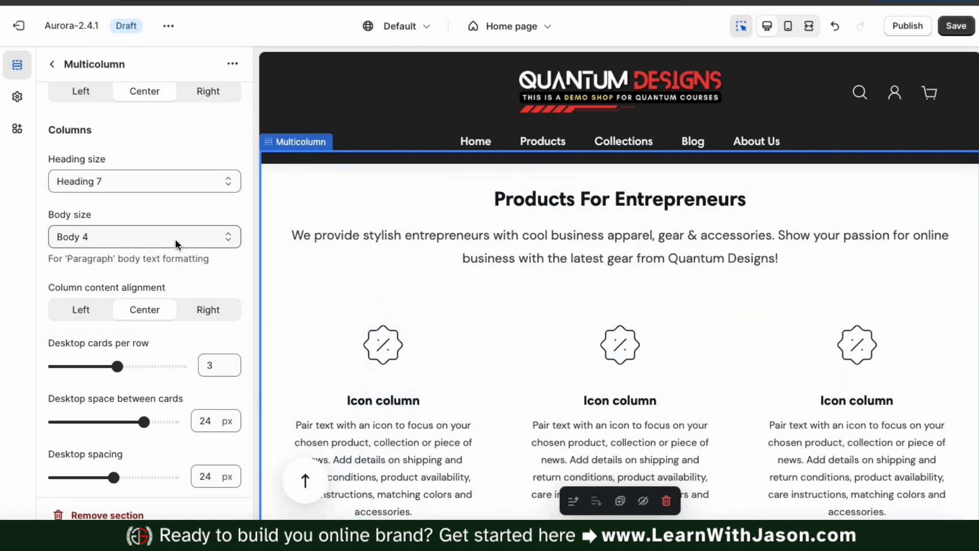
pyautogui.click(86, 310)
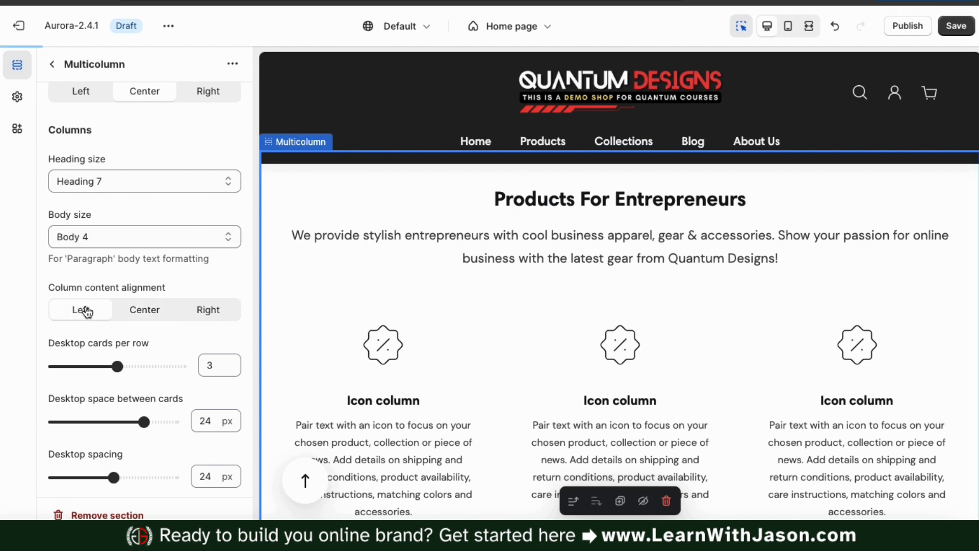
pyautogui.click(161, 310)
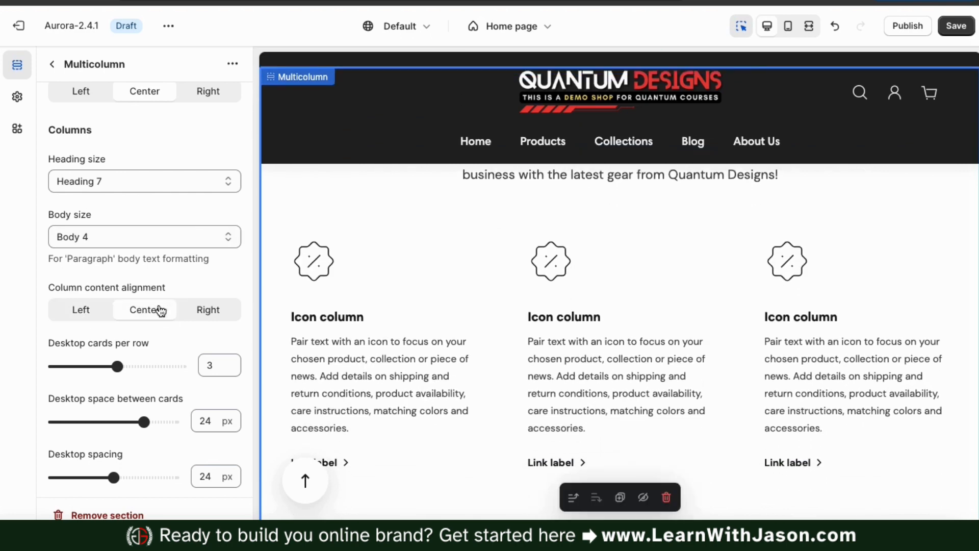
# Step: Enable colored columns for the multicolumn section and check their look in the preview
pyautogui.scroll(-3, 166, 311)
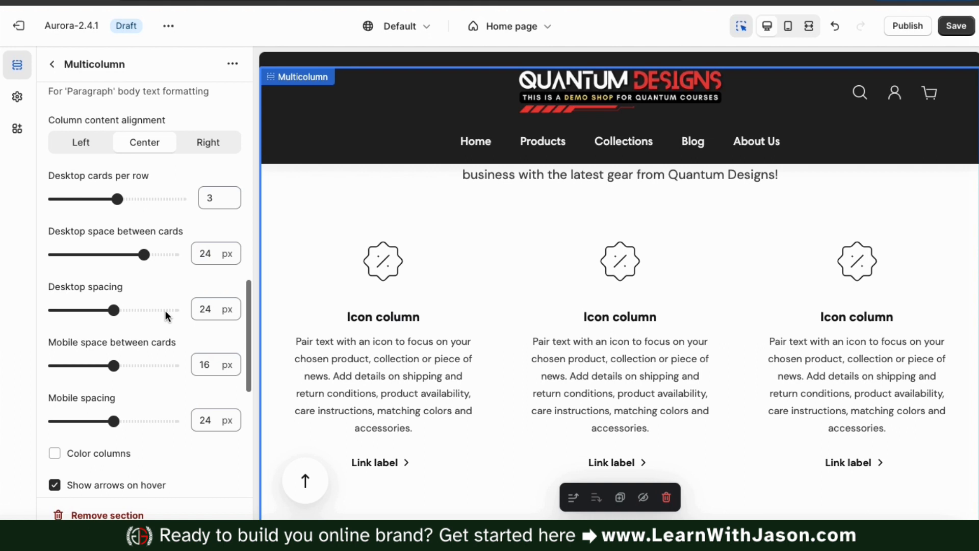
pyautogui.scroll(-2, 166, 310)
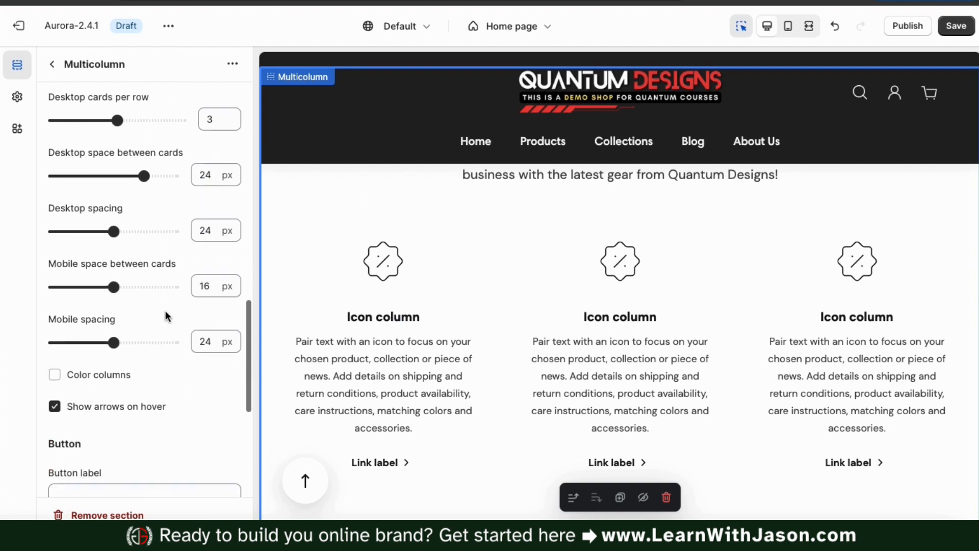
pyautogui.scroll(-1, 165, 312)
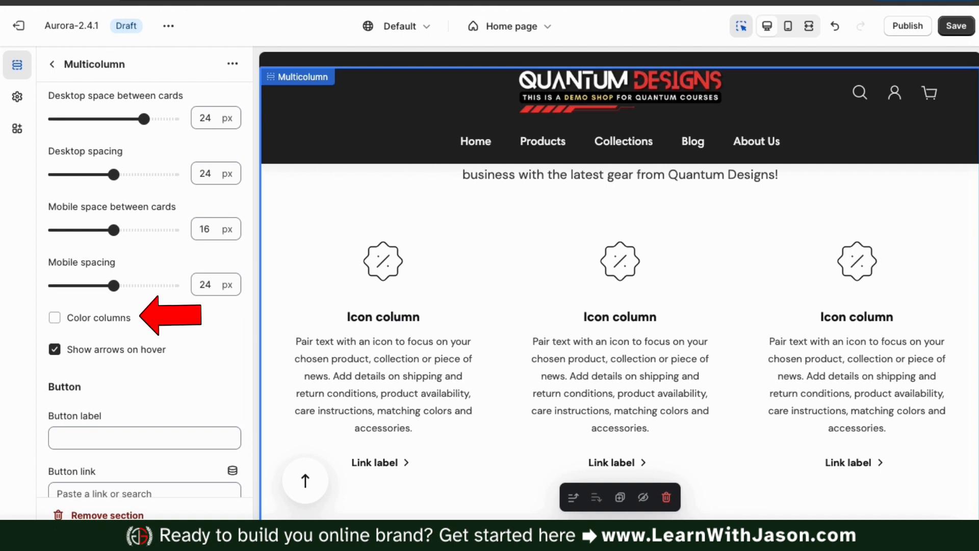
pyautogui.click(59, 320)
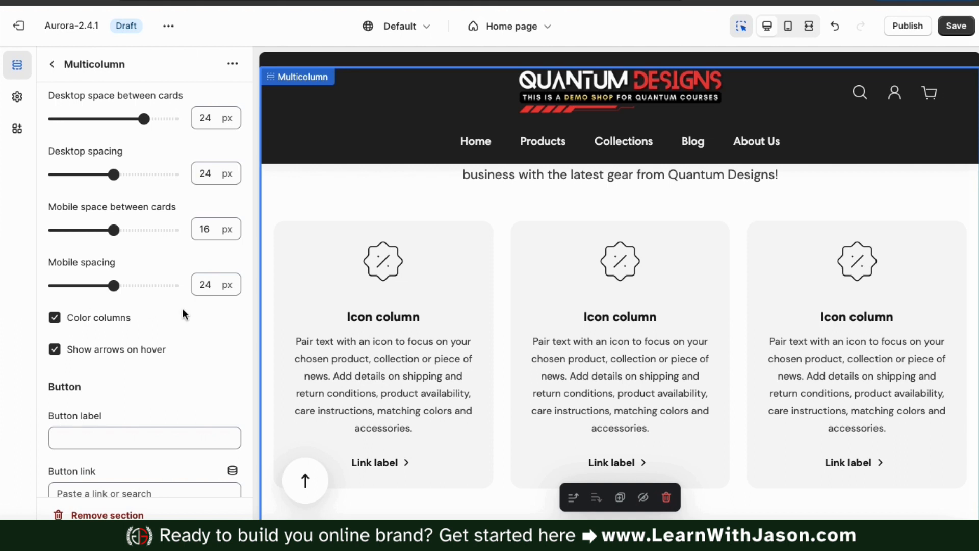
pyautogui.scroll(2, 307, 326)
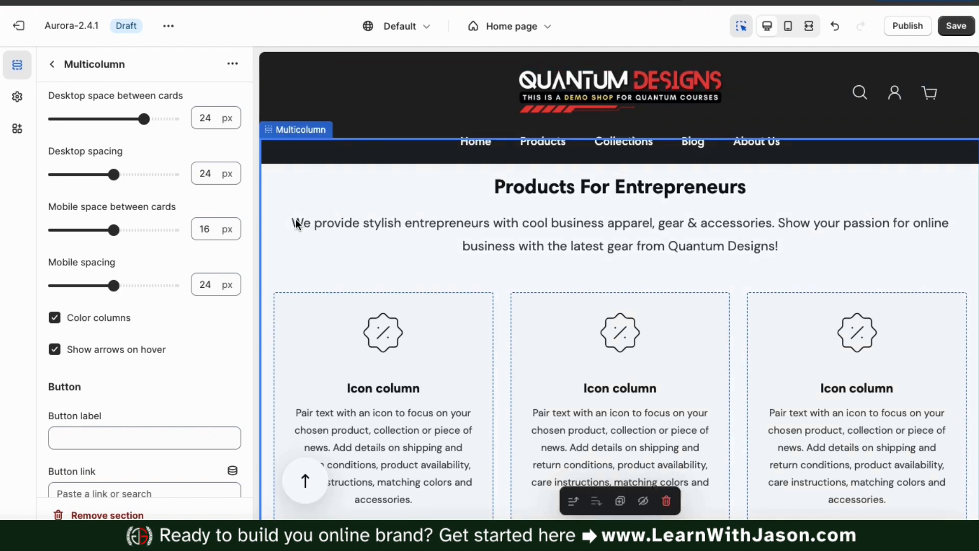
# Step: Give the section a button labelled "View All Products" and link it to All products
pyautogui.scroll(-3, 169, 346)
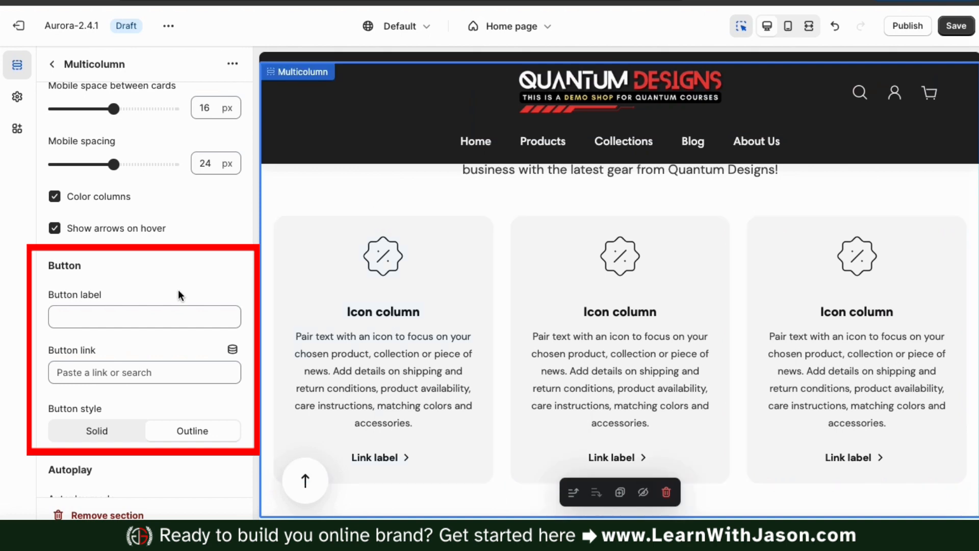
pyautogui.click(156, 318)
pyautogui.write('View All Products')
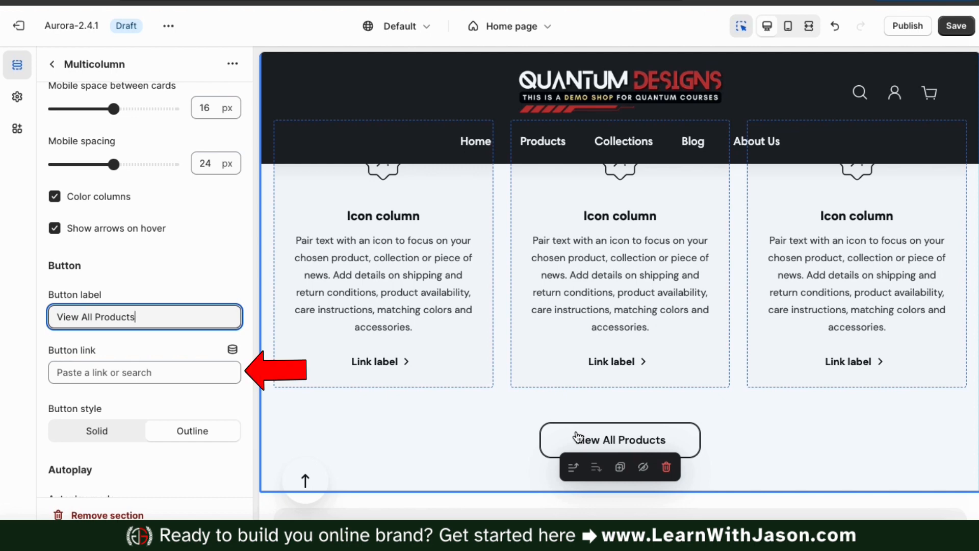
pyautogui.click(203, 371)
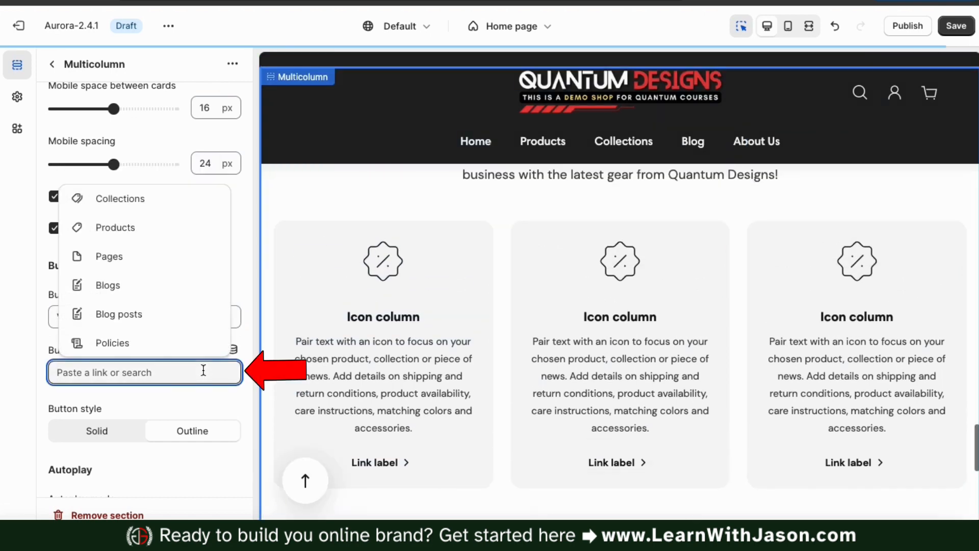
pyautogui.click(132, 237)
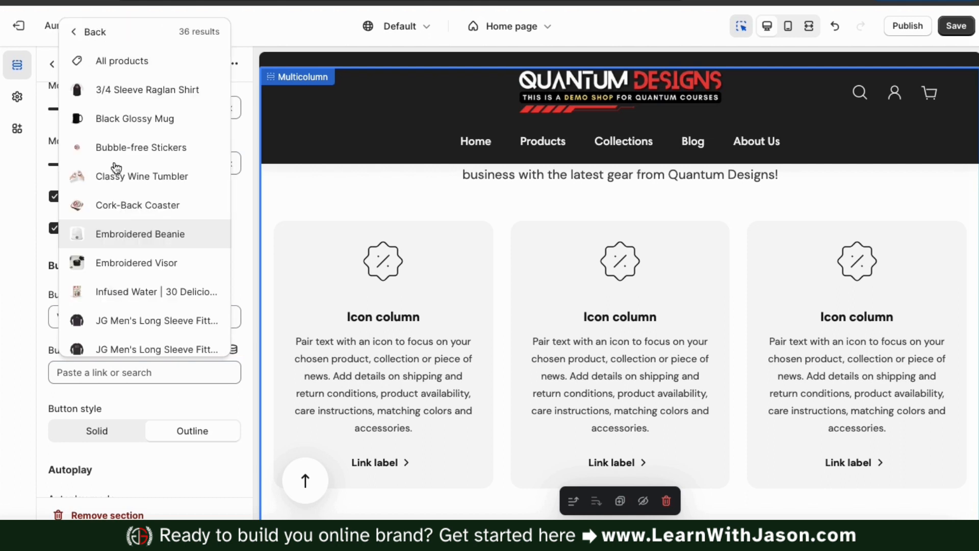
pyautogui.click(130, 71)
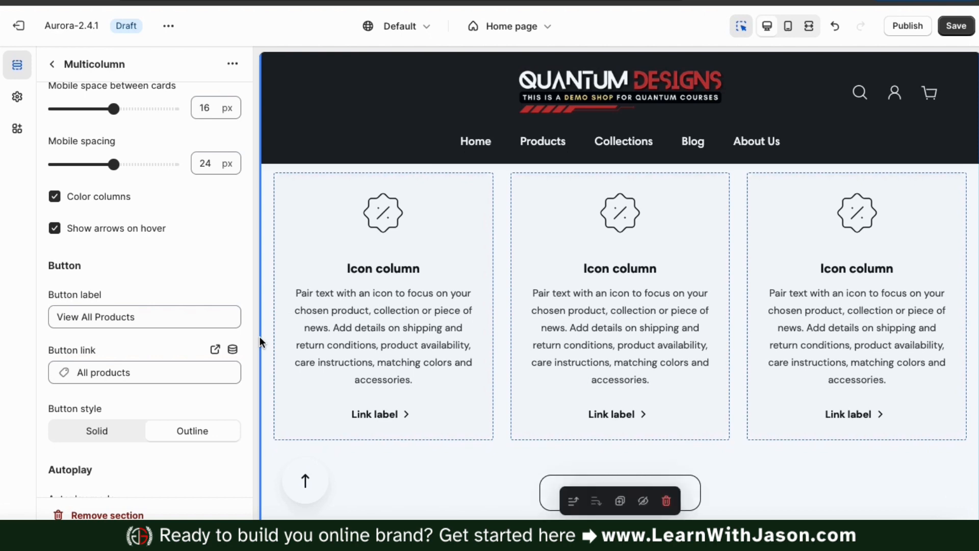
# Step: Clear the section's button label and set the autoplay mode to One-at-a-time
pyautogui.tripleClick(194, 319)
pyautogui.press('BackSpace')
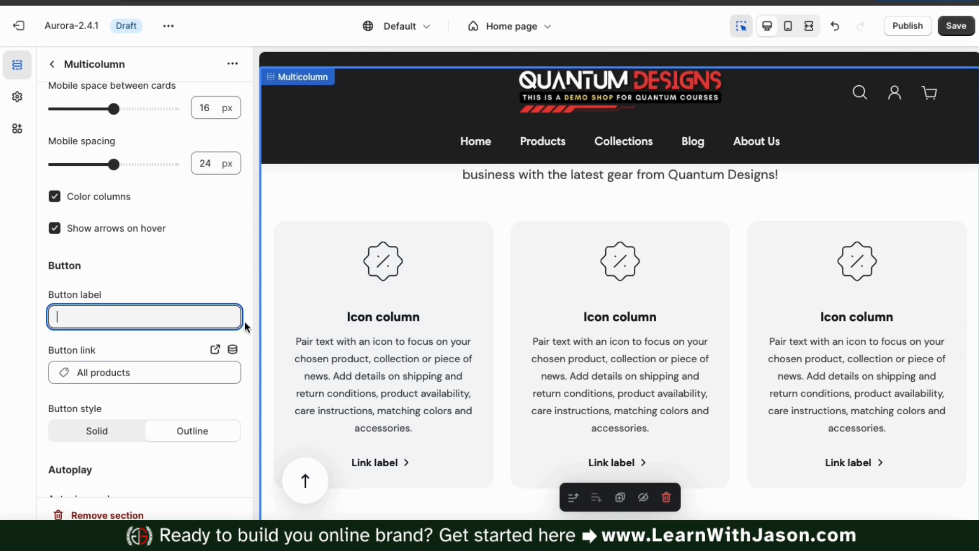
pyautogui.scroll(-3, 250, 326)
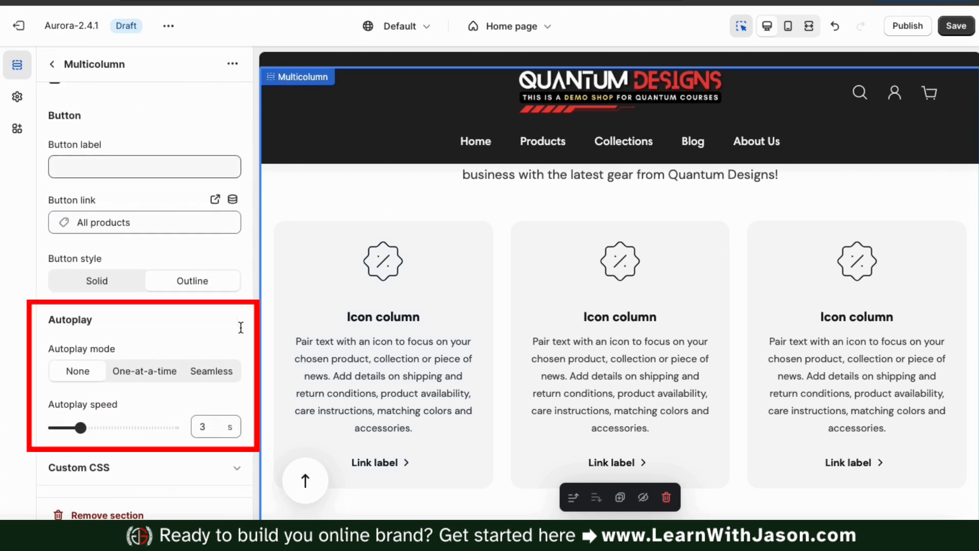
pyautogui.click(152, 380)
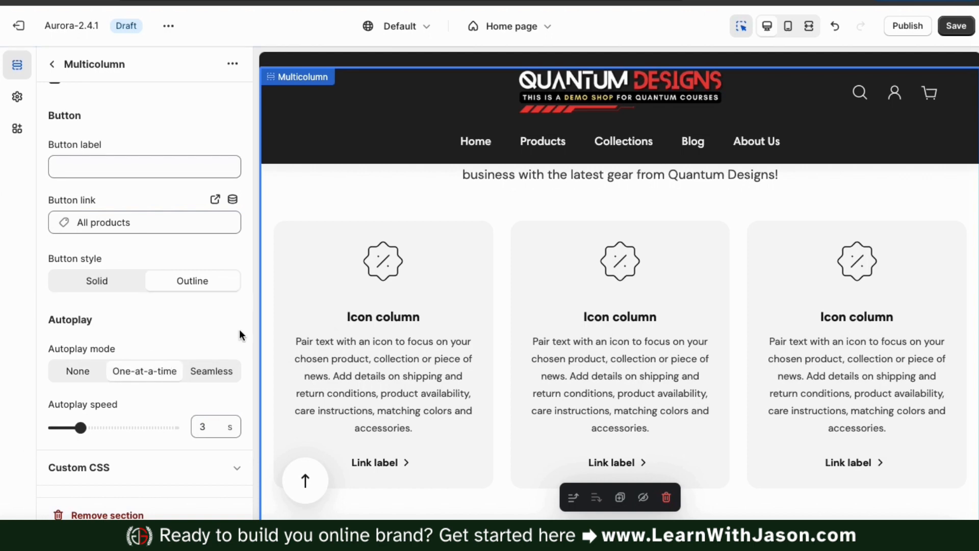
# Step: Open the settings of the multicolumn section's first icon column and set its icon to T-shirt
pyautogui.scroll(15, 241, 335)
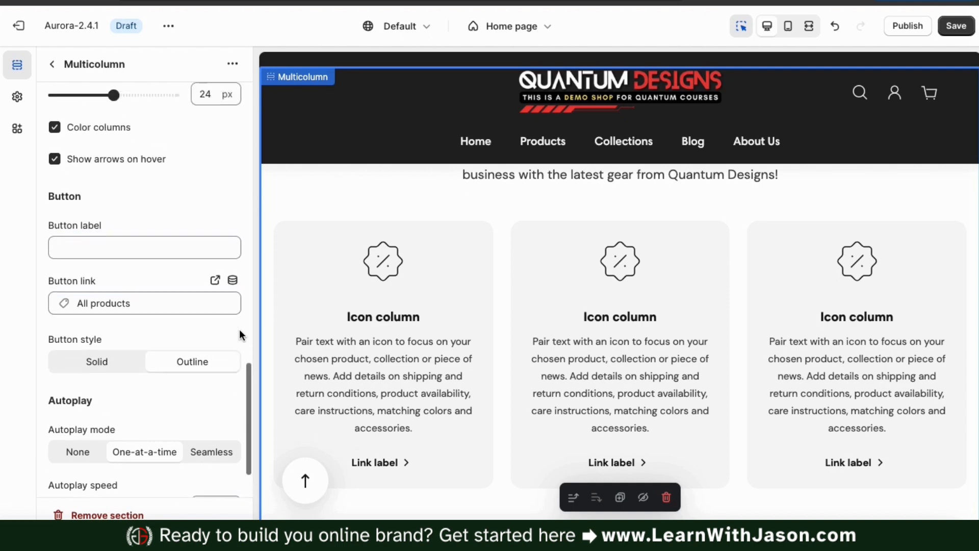
pyautogui.scroll(10, 241, 335)
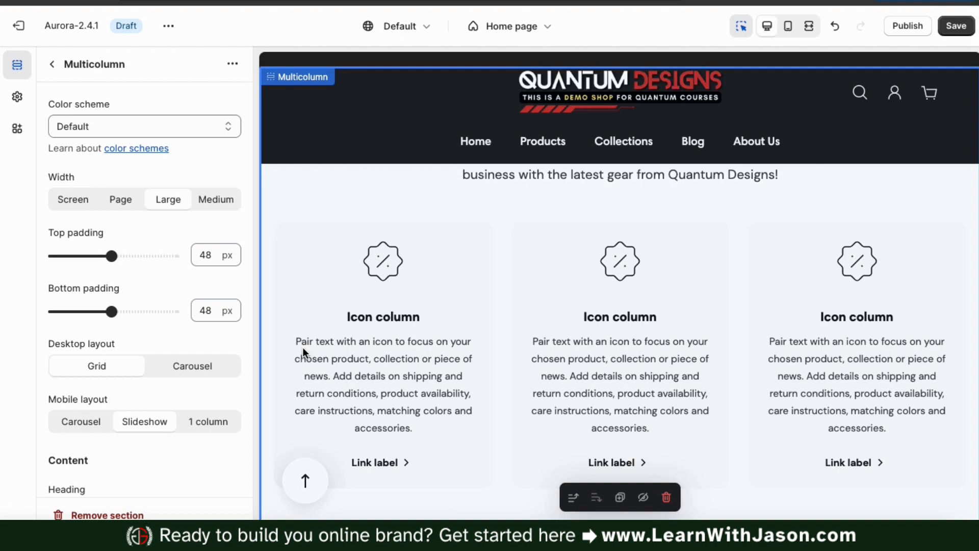
pyautogui.scroll(3, 301, 348)
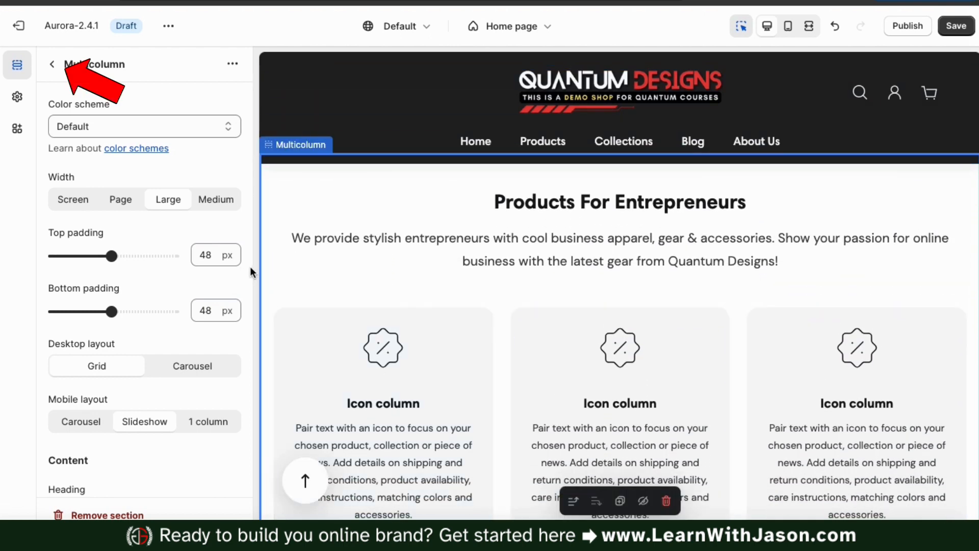
pyautogui.click(54, 65)
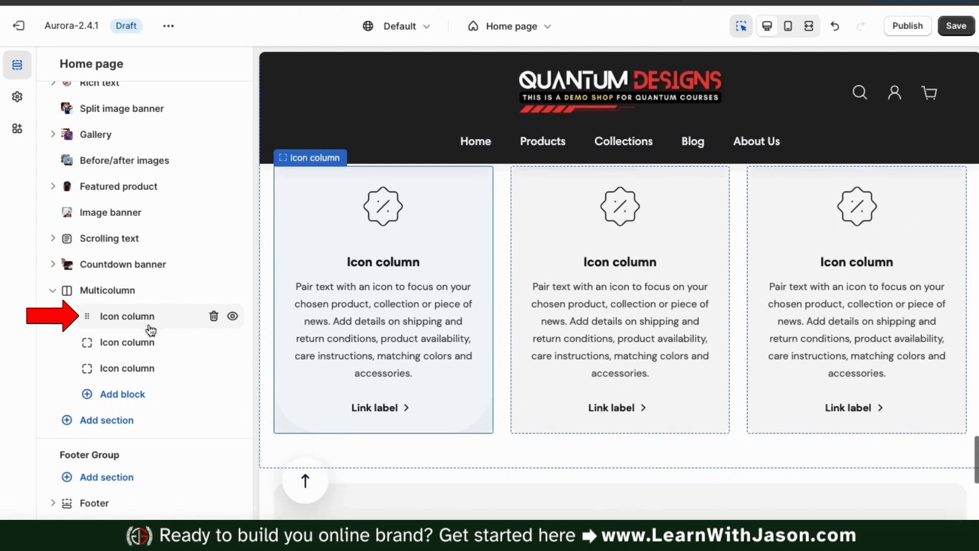
pyautogui.click(129, 317)
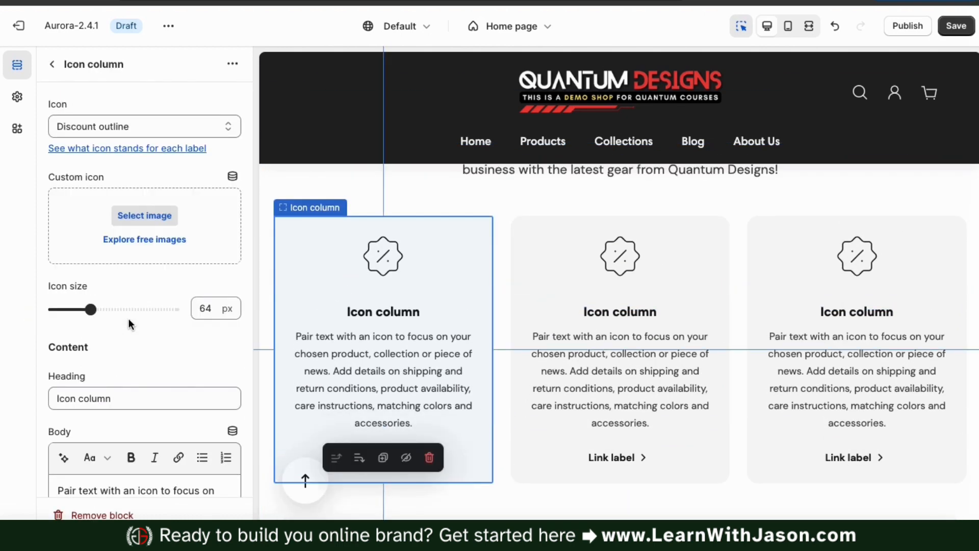
pyautogui.click(228, 130)
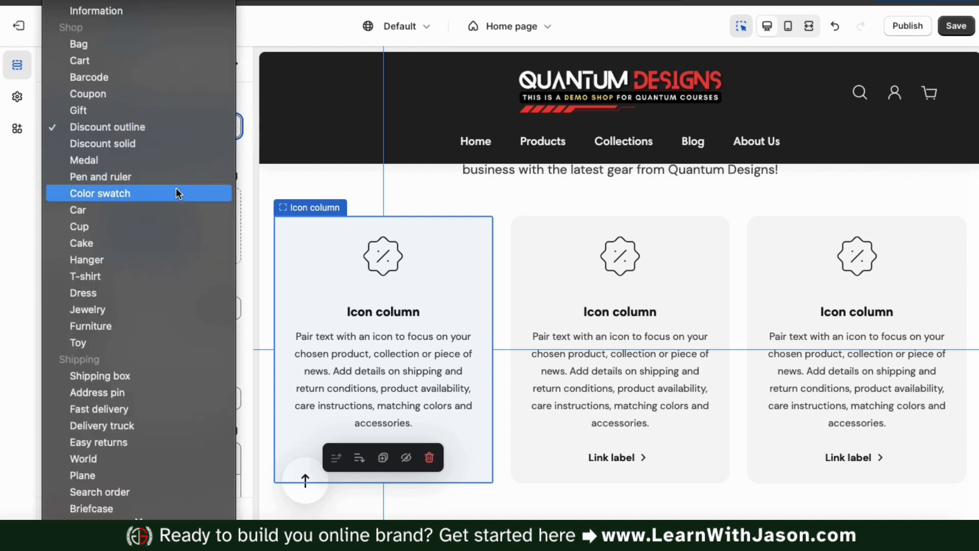
pyautogui.scroll(-5, 176, 188)
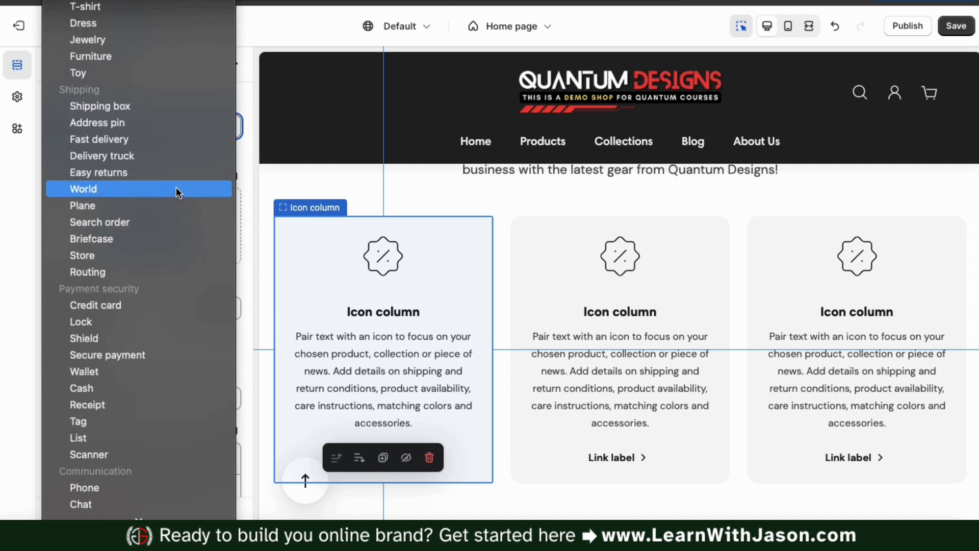
pyautogui.scroll(-7, 176, 190)
pyautogui.scroll(7, 175, 188)
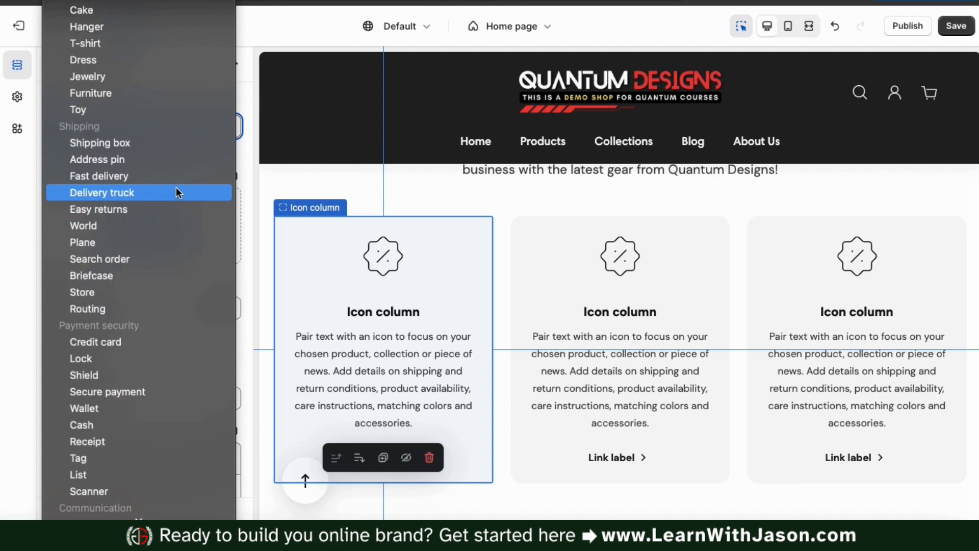
pyautogui.scroll(2, 175, 188)
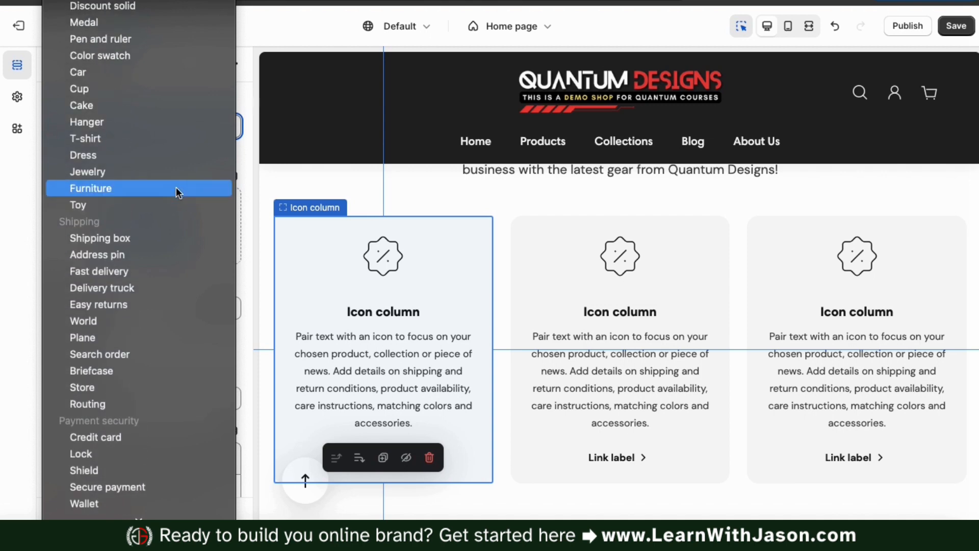
pyautogui.click(170, 138)
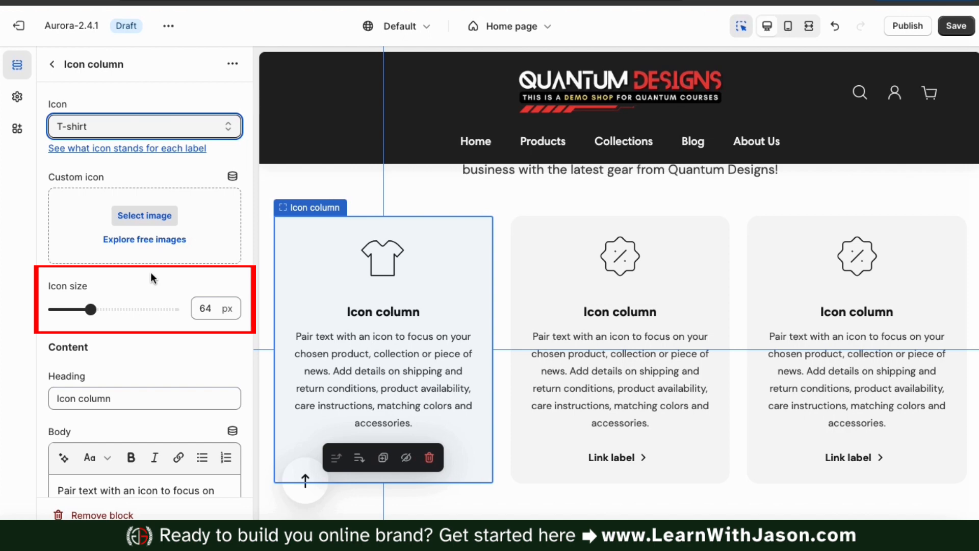
# Step: Change the first icon column's heading to "Clothing & Apparel"
pyautogui.scroll(-2, 151, 276)
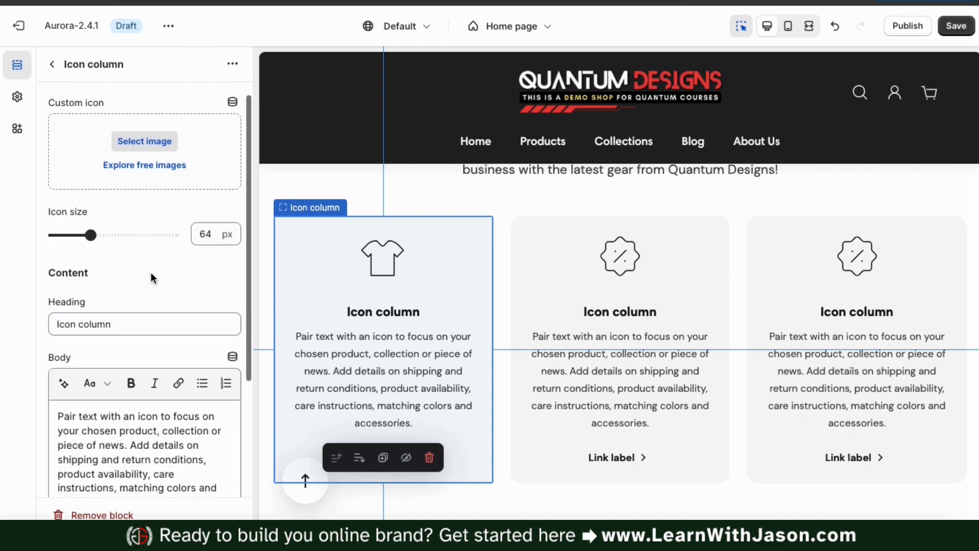
pyautogui.scroll(-2, 151, 277)
pyautogui.tripleClick(132, 244)
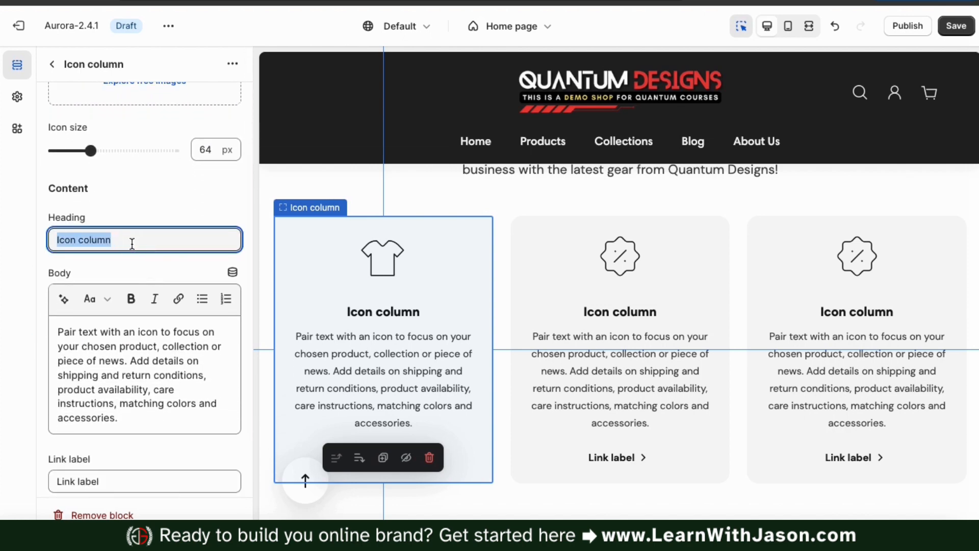
pyautogui.write('C')
pyautogui.write('lothing & Appe')
pyautogui.write('ra')
pyautogui.press('BackSpace')
pyautogui.press('BackSpace')
pyautogui.press('BackSpace')
pyautogui.write('arel')
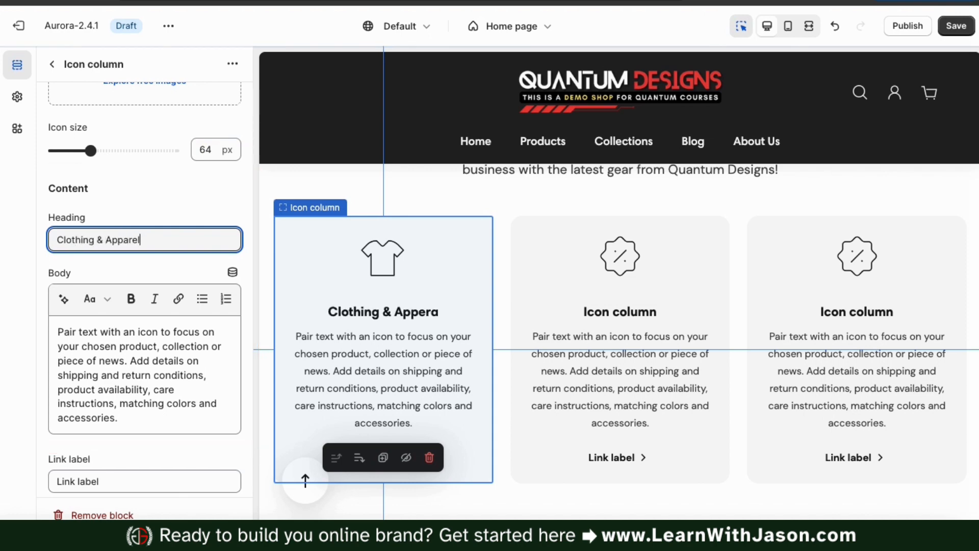
# Step: Replace the column's body text with "Browse our collection of cozy t-shirts, snuggly hoodies, breezy tank tops and other fashionable apparel!"
pyautogui.click(192, 372)
pyautogui.moveTo(127, 417); pyautogui.dragTo(60, 327)
pyautogui.write('Brow')
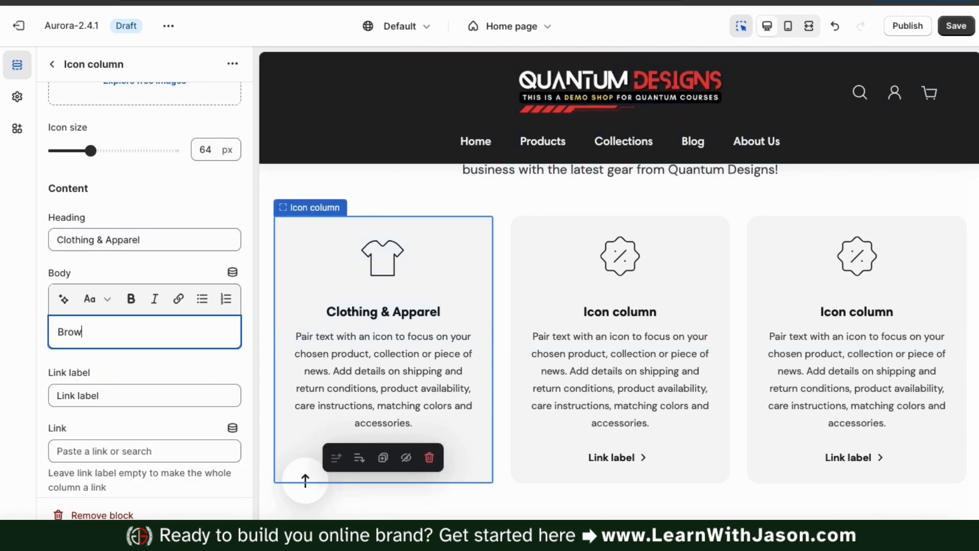
pyautogui.write('se our collection of cozy t-shirts, snuggly hoodies, breezy tank tops and other fashionable apparel!')
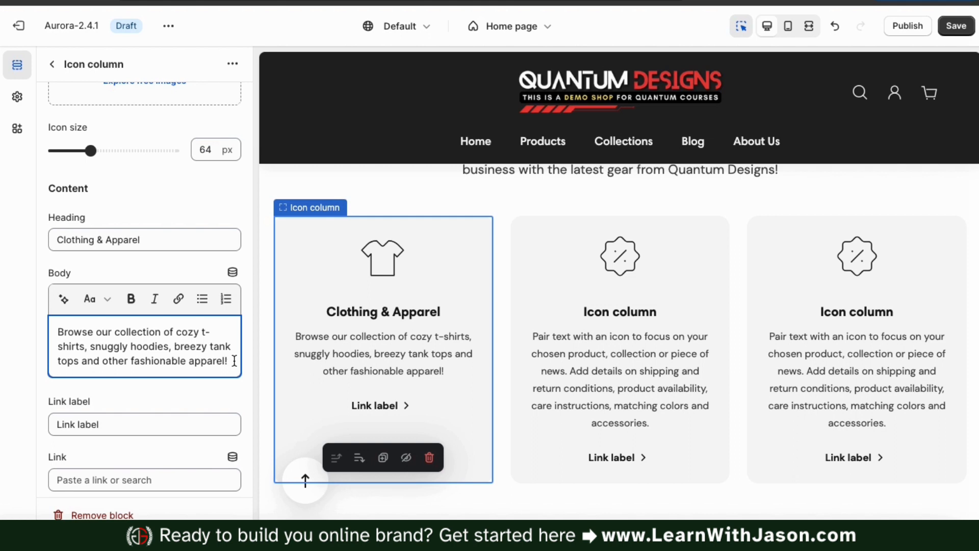
# Step: Set the column's link label to "View Collection", link it to the Clothing & Apparel collection, and return to the section list
pyautogui.scroll(-1, 243, 385)
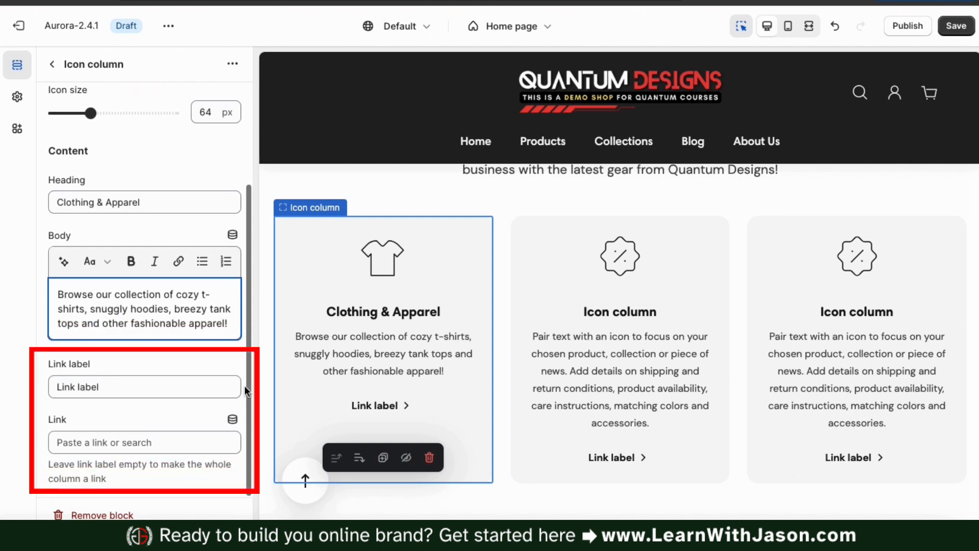
pyautogui.tripleClick(144, 389)
pyautogui.write('View Collec')
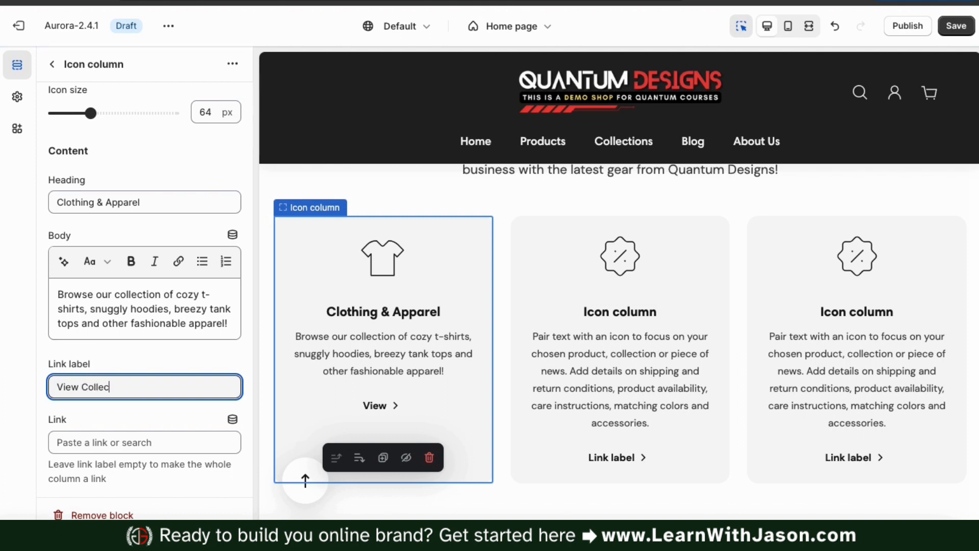
pyautogui.write('tion')
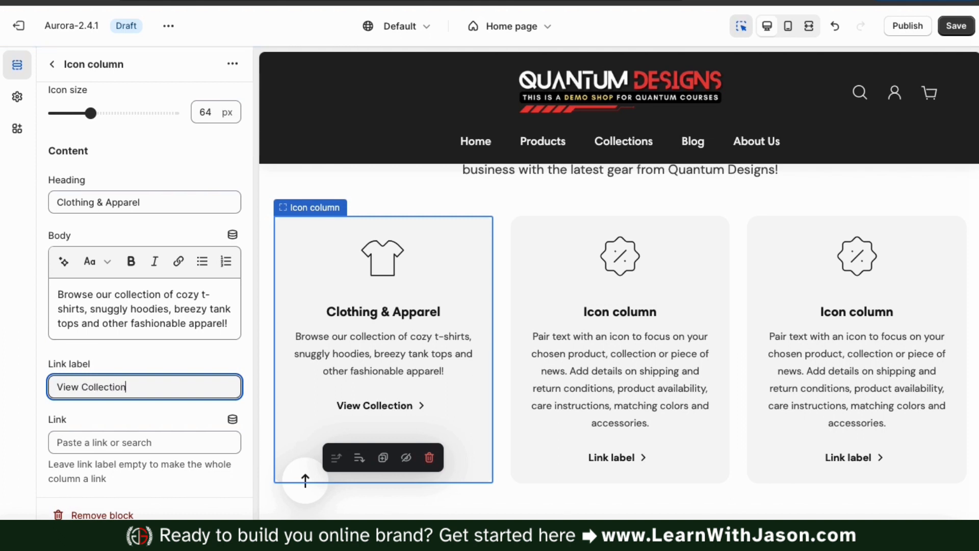
pyautogui.click(181, 436)
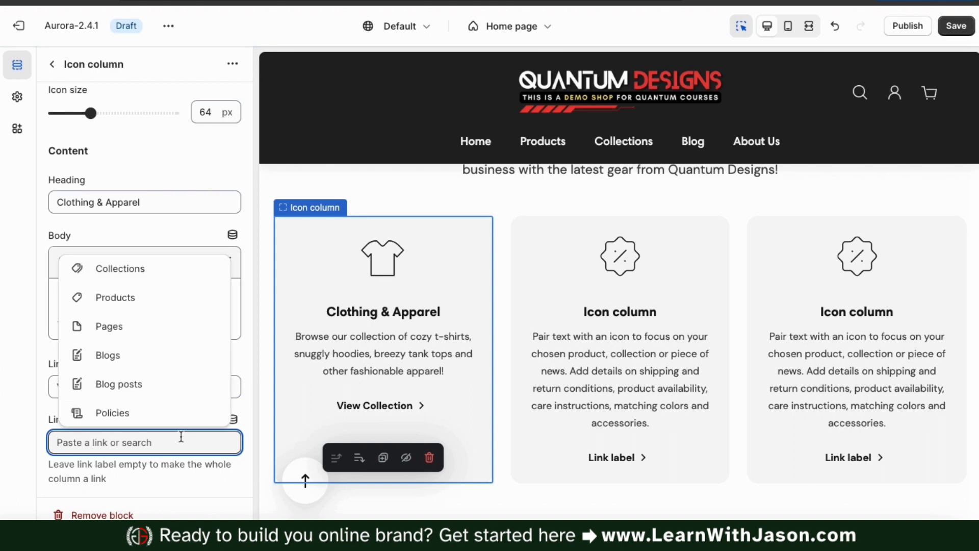
pyautogui.click(129, 278)
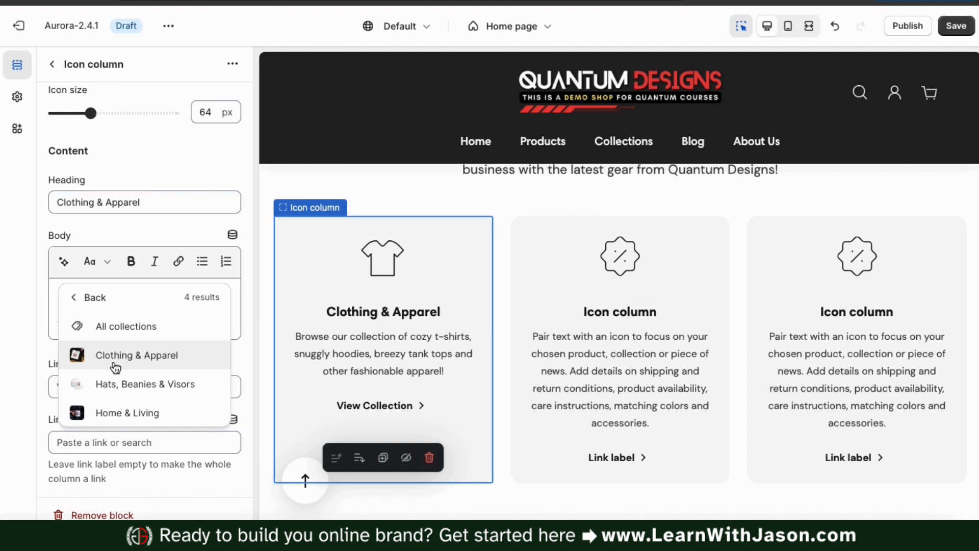
pyautogui.click(134, 356)
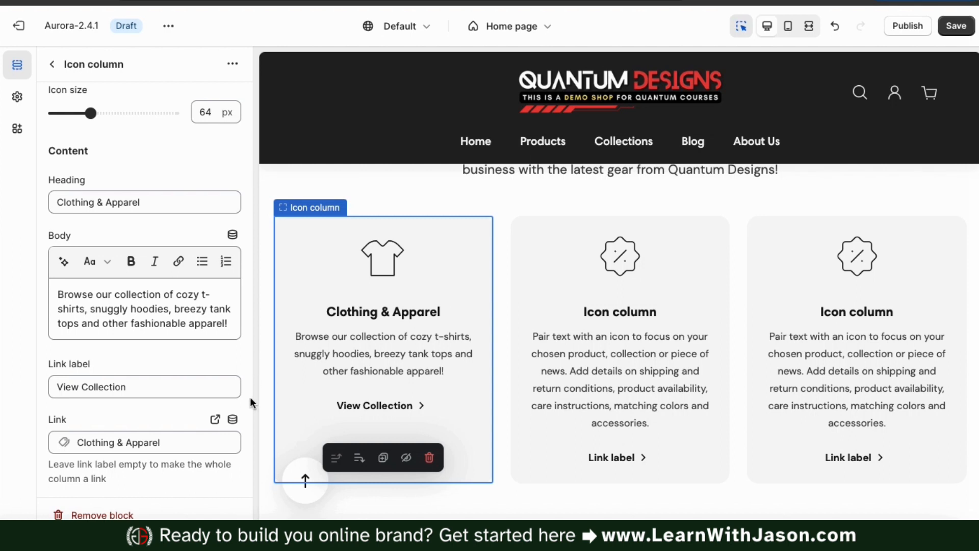
pyautogui.scroll(4, 249, 397)
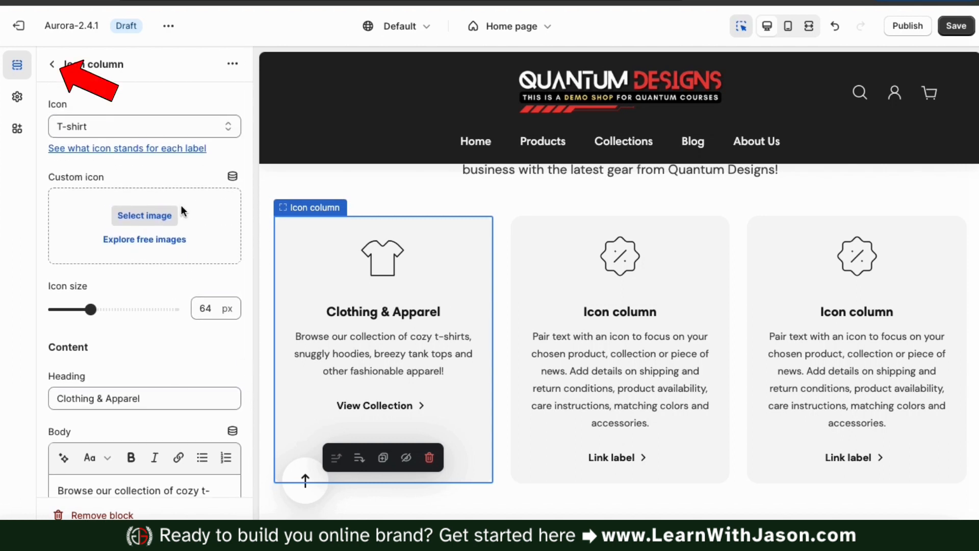
pyautogui.click(53, 66)
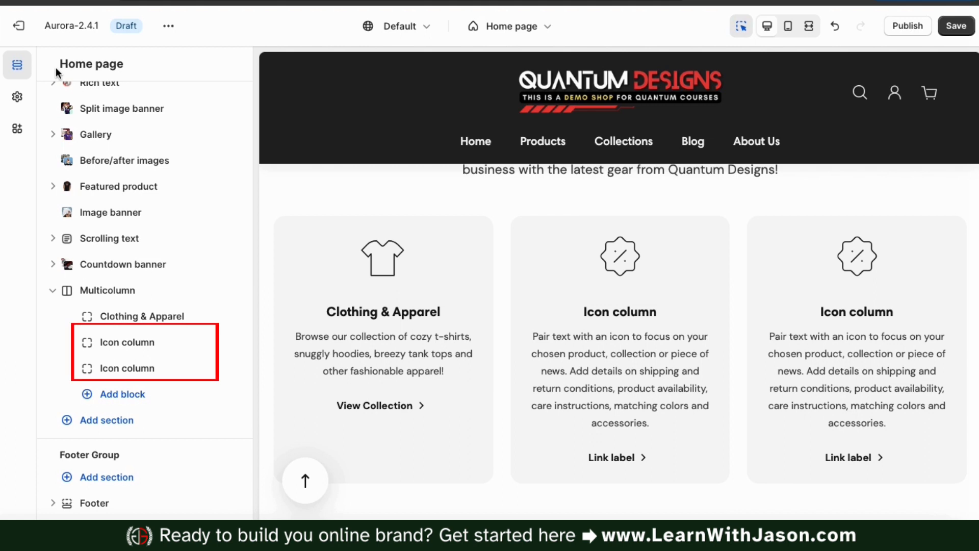
# Step: Give the second icon column the cap image 94578 as custom icon and the heading "Hats, Beanies, & Visors"
pyautogui.click(116, 349)
pyautogui.click(228, 130)
pyautogui.scroll(5, 199, 147)
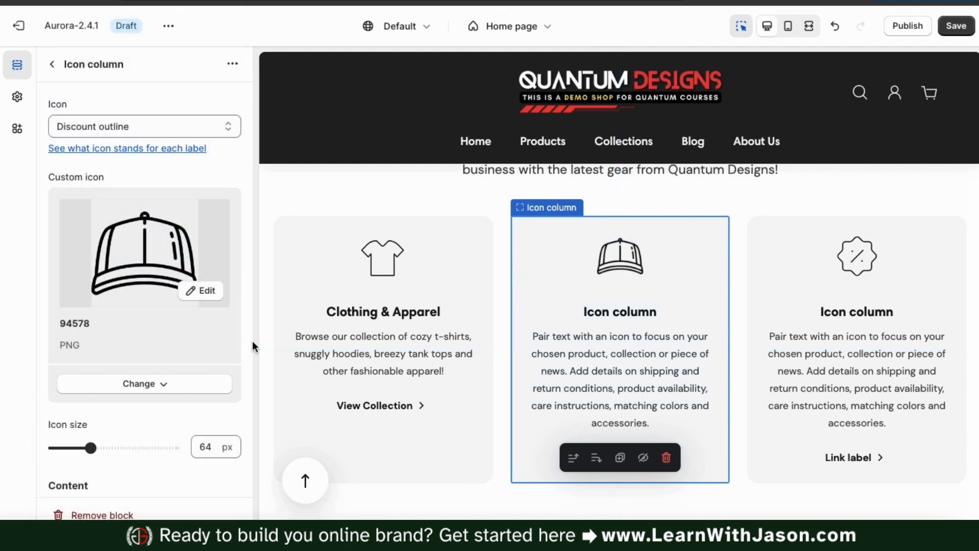
pyautogui.scroll(-5, 248, 329)
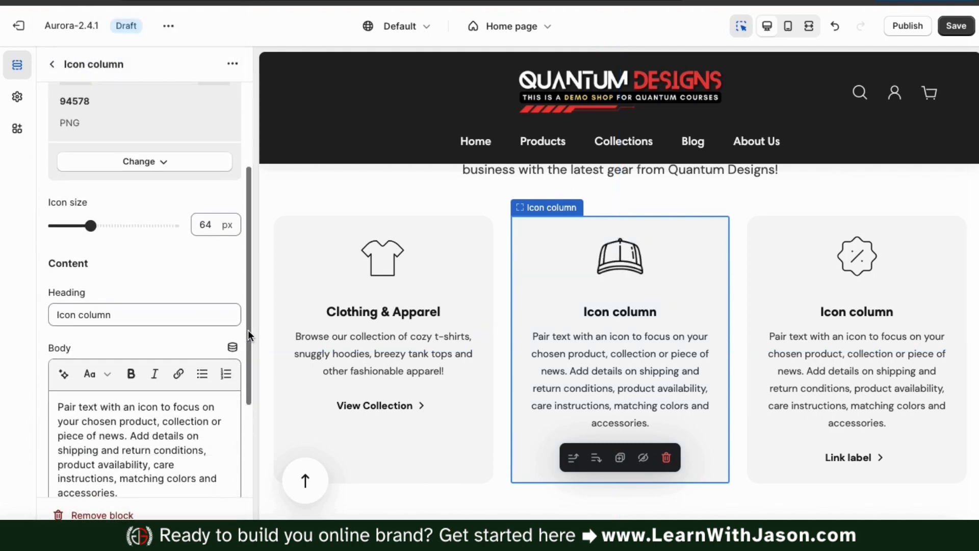
pyautogui.tripleClick(114, 255)
pyautogui.write('Hats,')
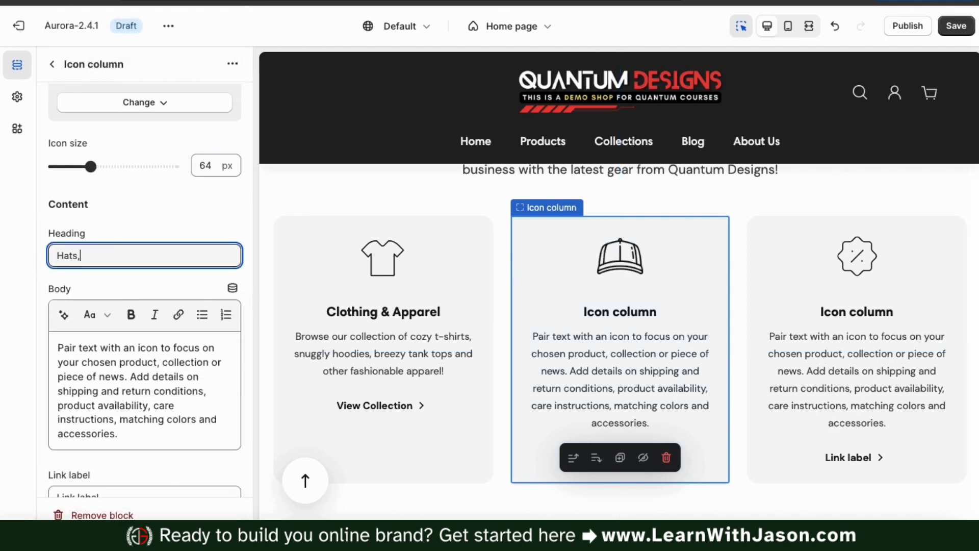
pyautogui.write(' Beanies, & Vis')
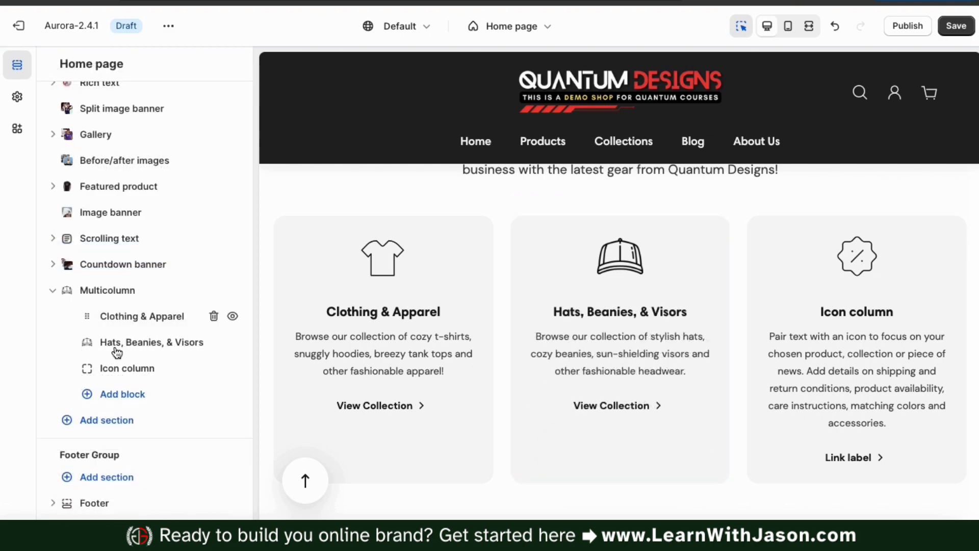
# Step: Set up the third icon column as "Home & Living Items" with the link label "View Collection" pointing to the Home & Living collection
pyautogui.click(125, 367)
pyautogui.click(228, 127)
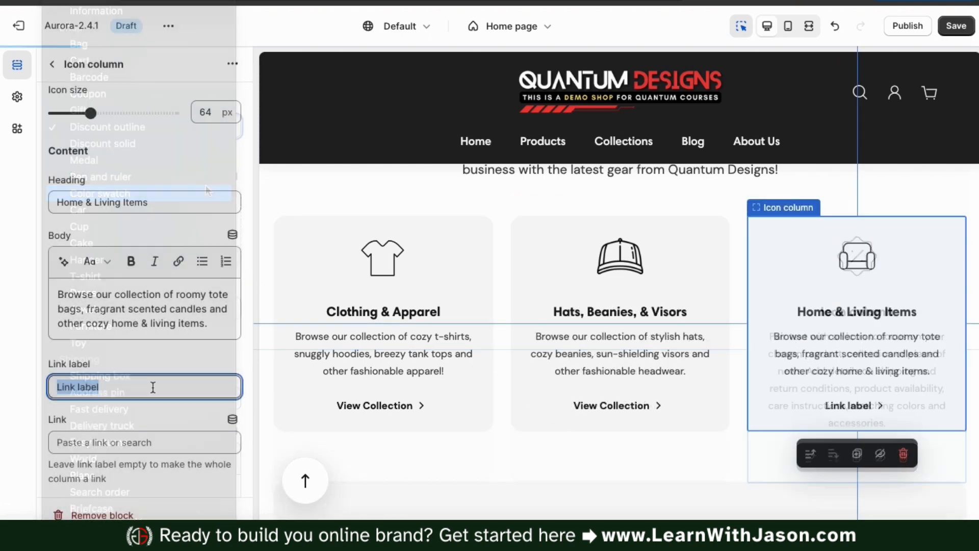
pyautogui.write('View Collection')
pyautogui.click(144, 442)
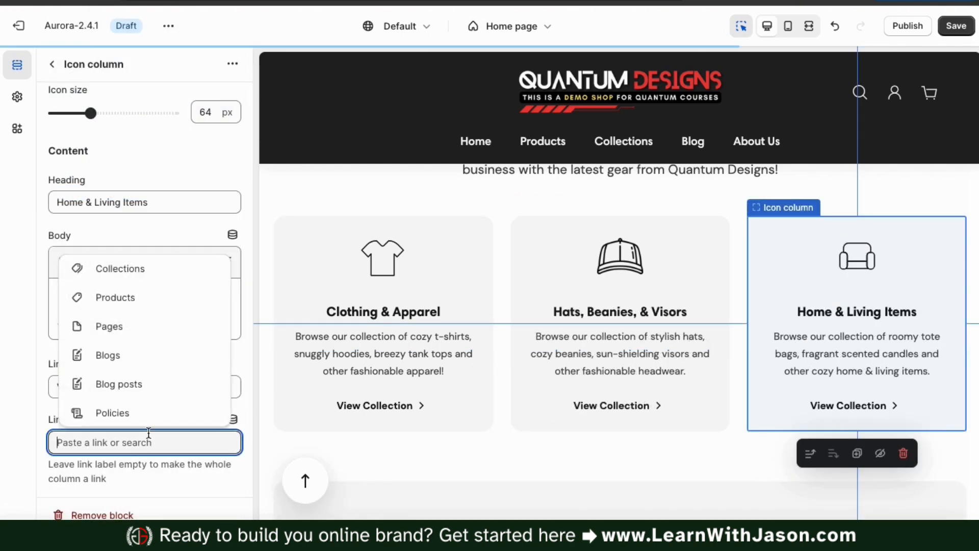
pyautogui.click(128, 268)
pyautogui.click(128, 413)
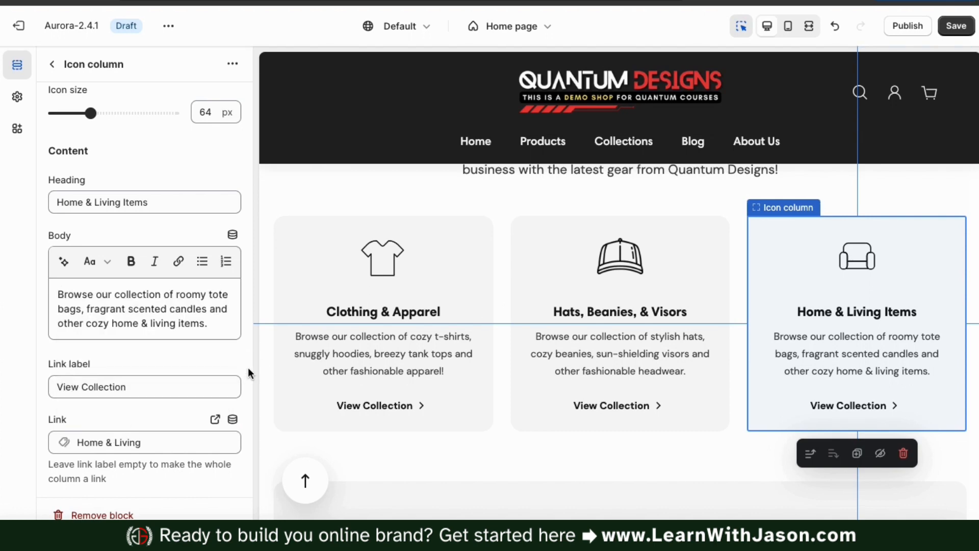
pyautogui.scroll(5, 231, 334)
pyautogui.click(52, 64)
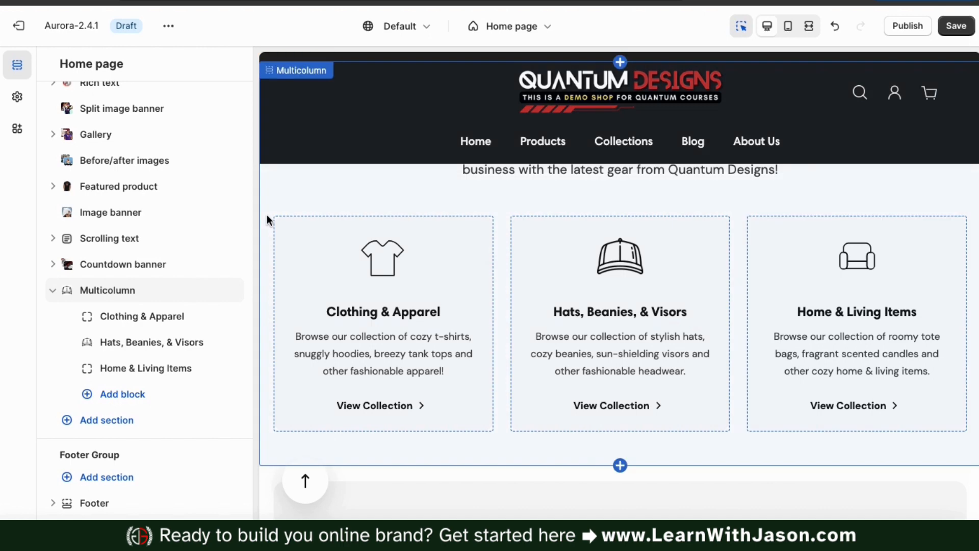
# Step: Check how the multicolumn section looks in the mobile preview, and return to the desktop preview
pyautogui.scroll(2, 269, 220)
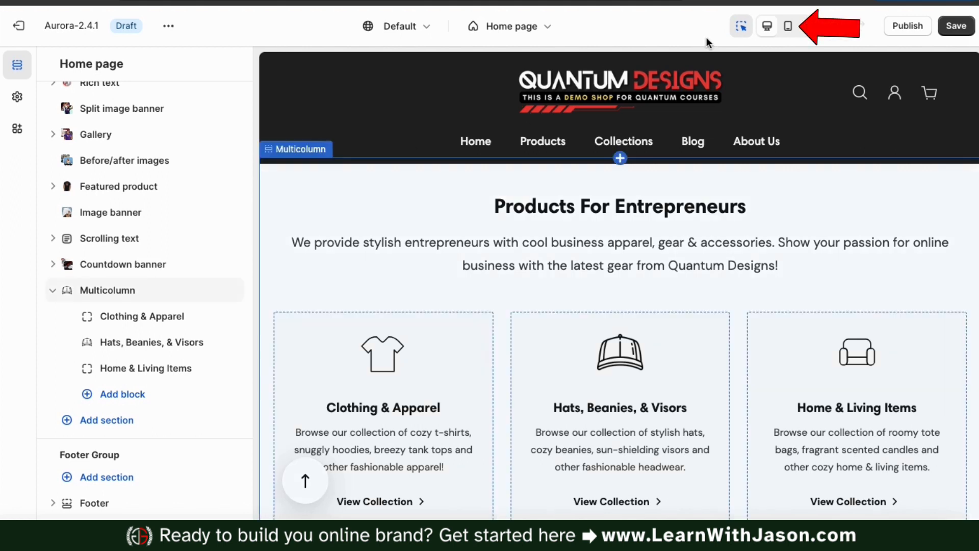
pyautogui.click(789, 26)
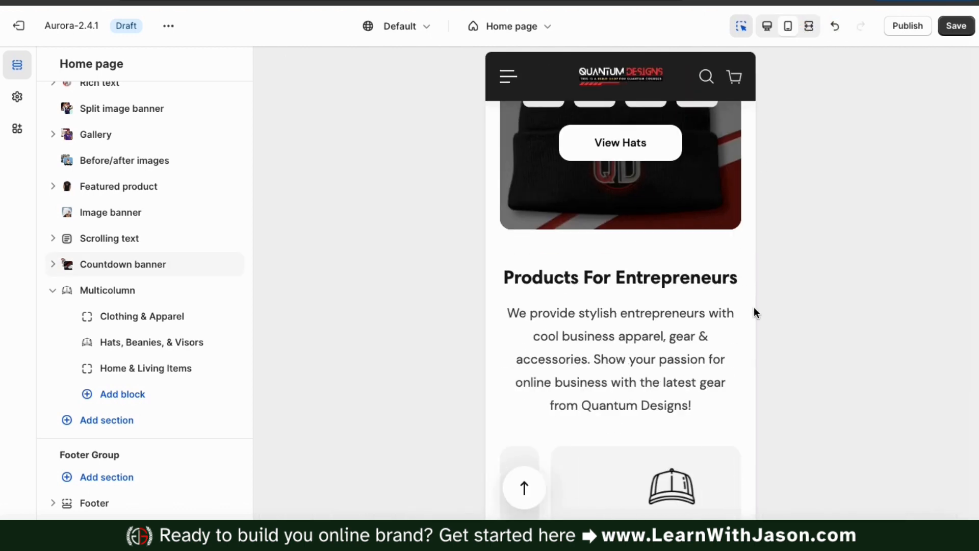
pyautogui.scroll(-3, 753, 307)
pyautogui.scroll(-1, 753, 307)
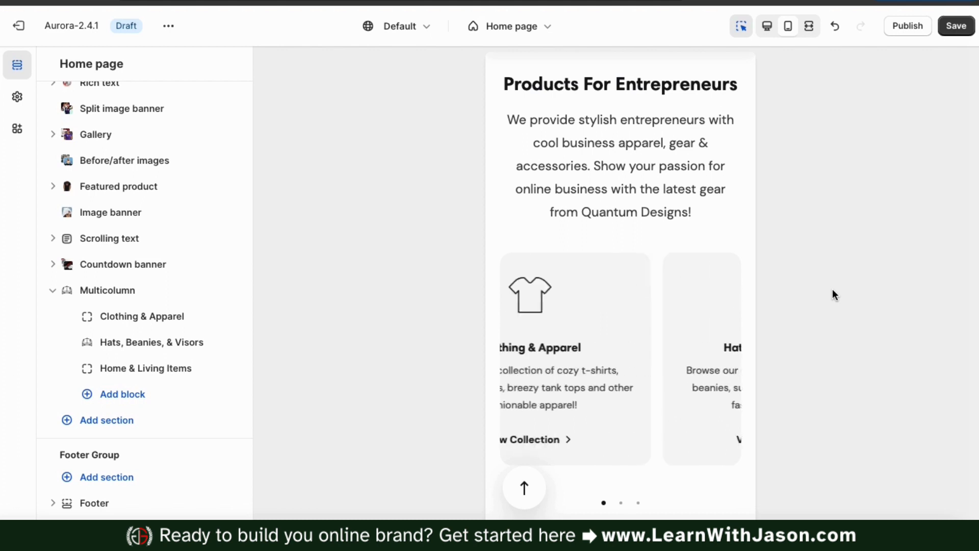
pyautogui.click(766, 28)
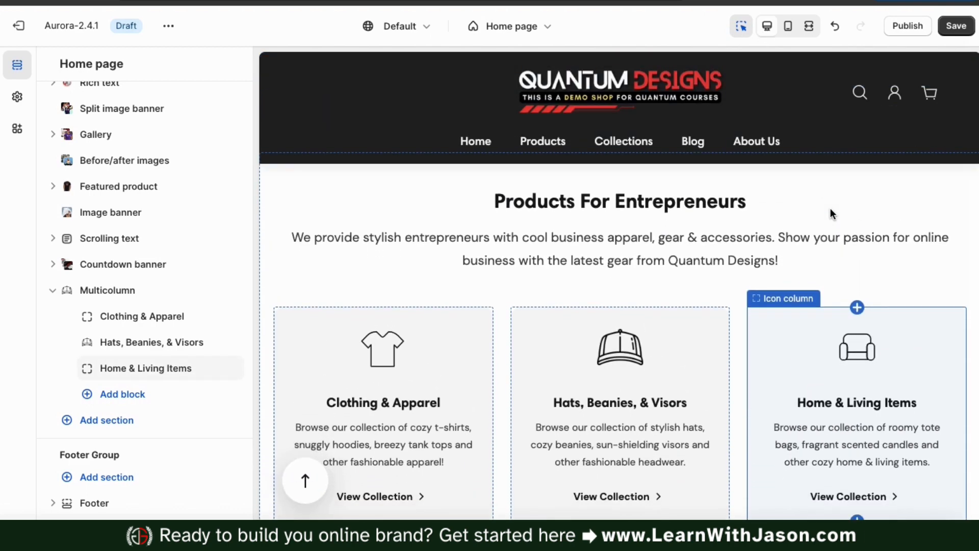
# Step: Move the Multicolumn section up the home page to sit between Before/after images and Featured product
pyautogui.scroll(-5, 683, 242)
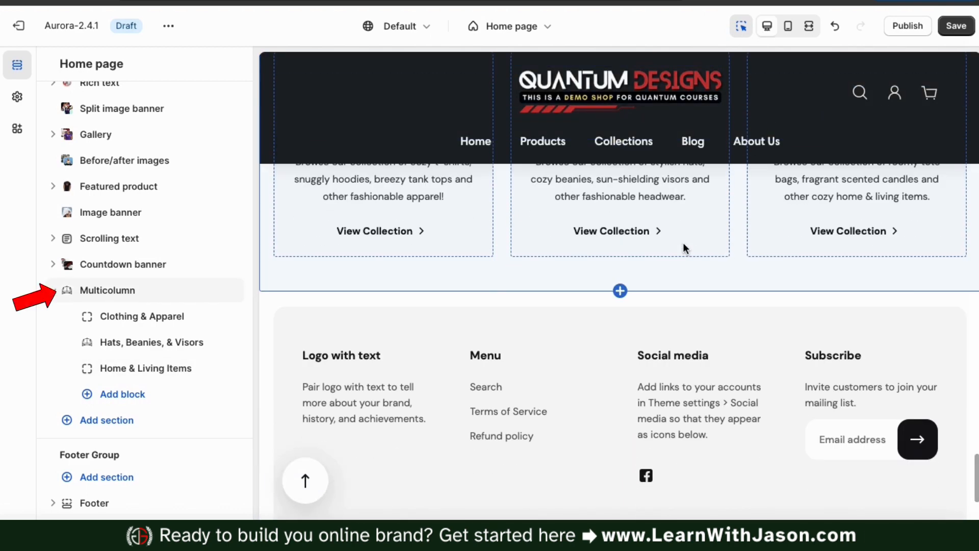
pyautogui.scroll(4, 683, 243)
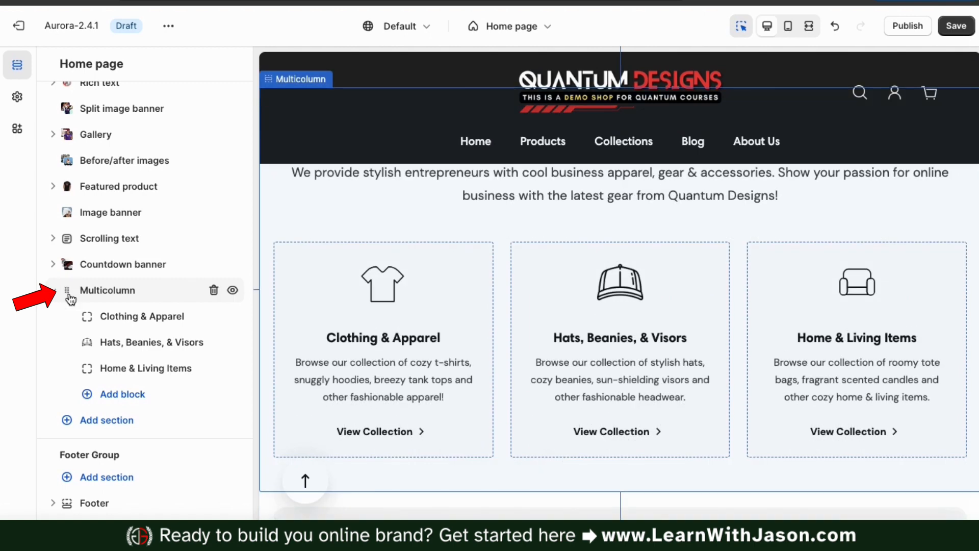
pyautogui.moveTo(70, 292); pyautogui.dragTo(79, 187)
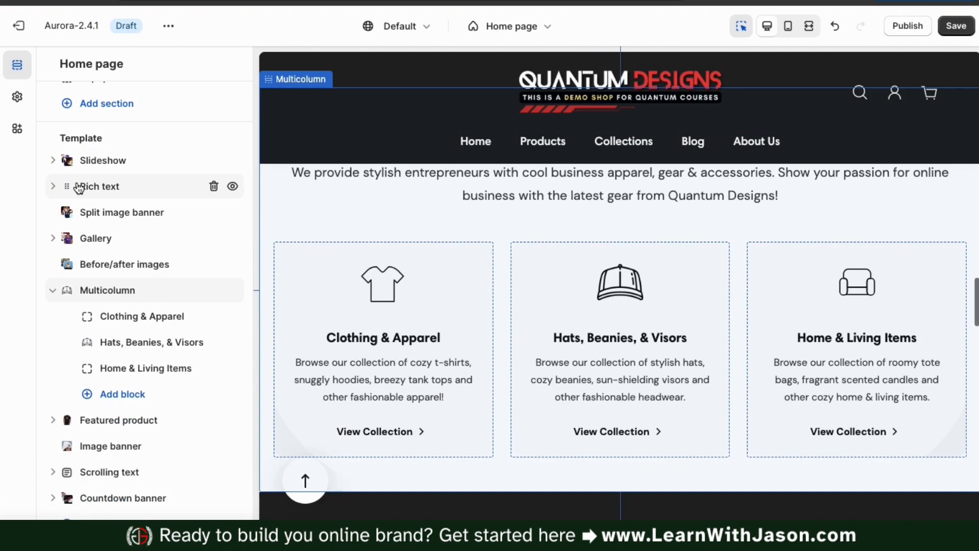
# Step: Check the multicolumn section's new position in the preview and save the theme changes
pyautogui.scroll(8, 305, 277)
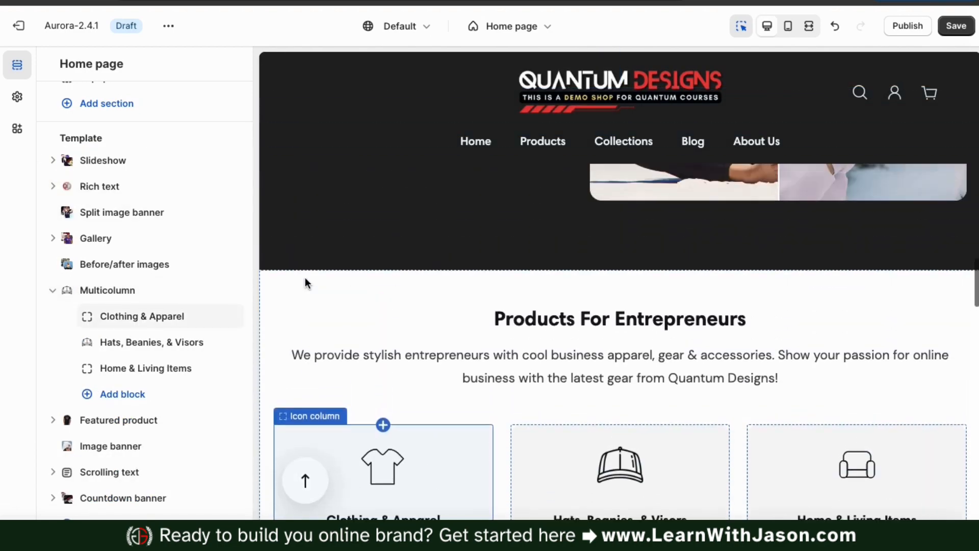
pyautogui.scroll(-8, 305, 277)
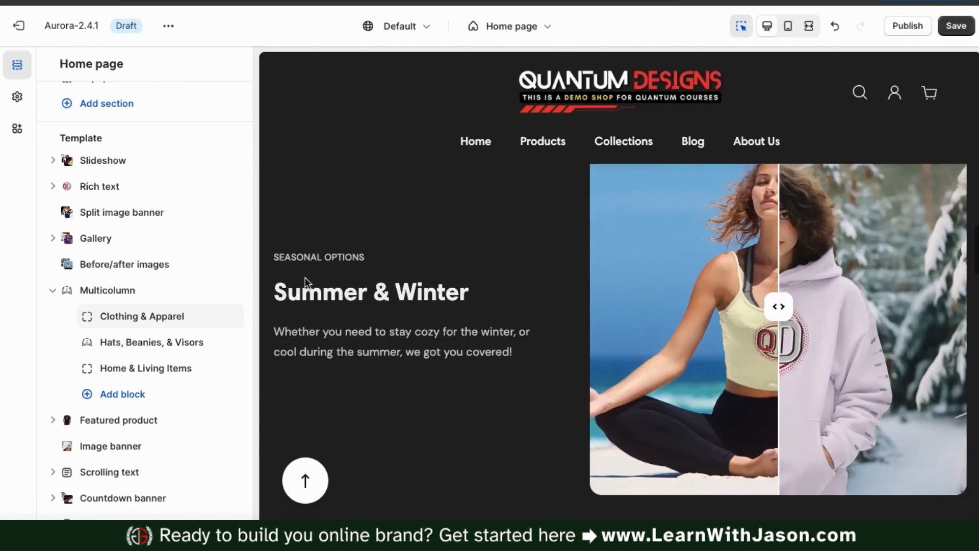
pyautogui.scroll(-2, 305, 277)
pyautogui.scroll(1, 305, 277)
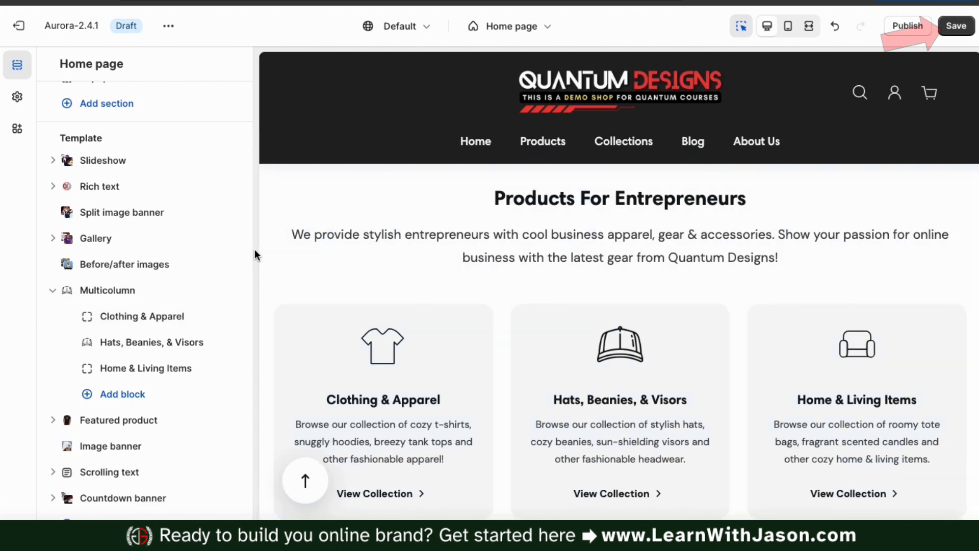
pyautogui.click(955, 25)
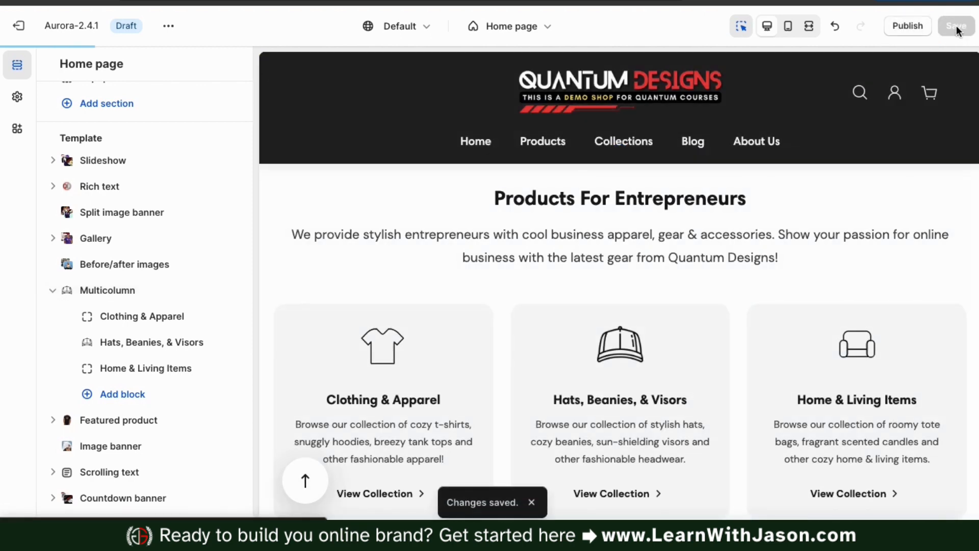